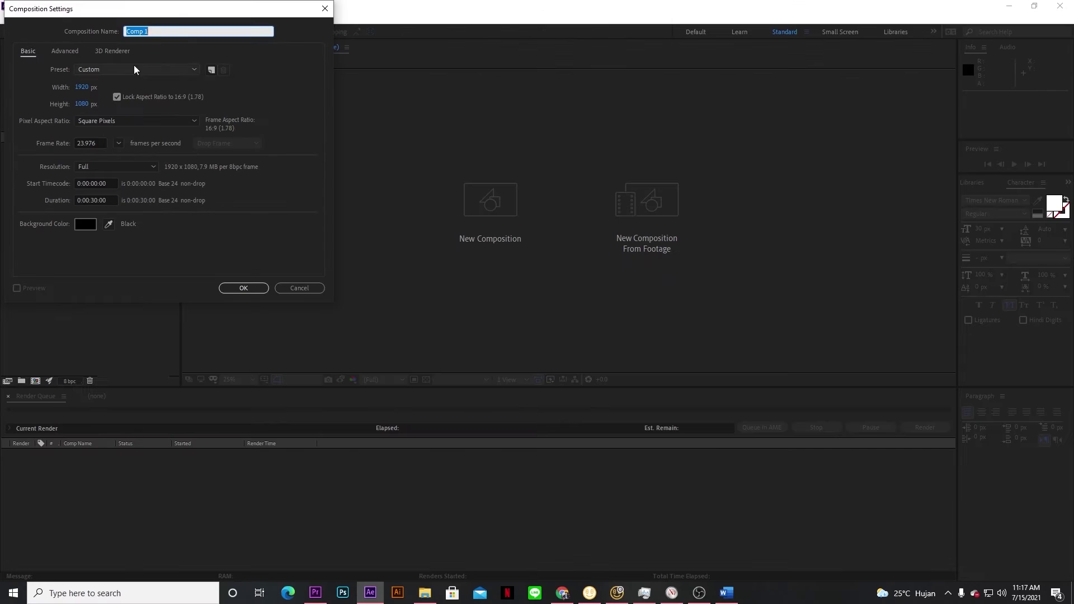
Name the new composition sampel and keep the Custom preset.
{"action": "left_click_drag", "start_coordinate": [181, 12], "coordinate": [529, 177]}
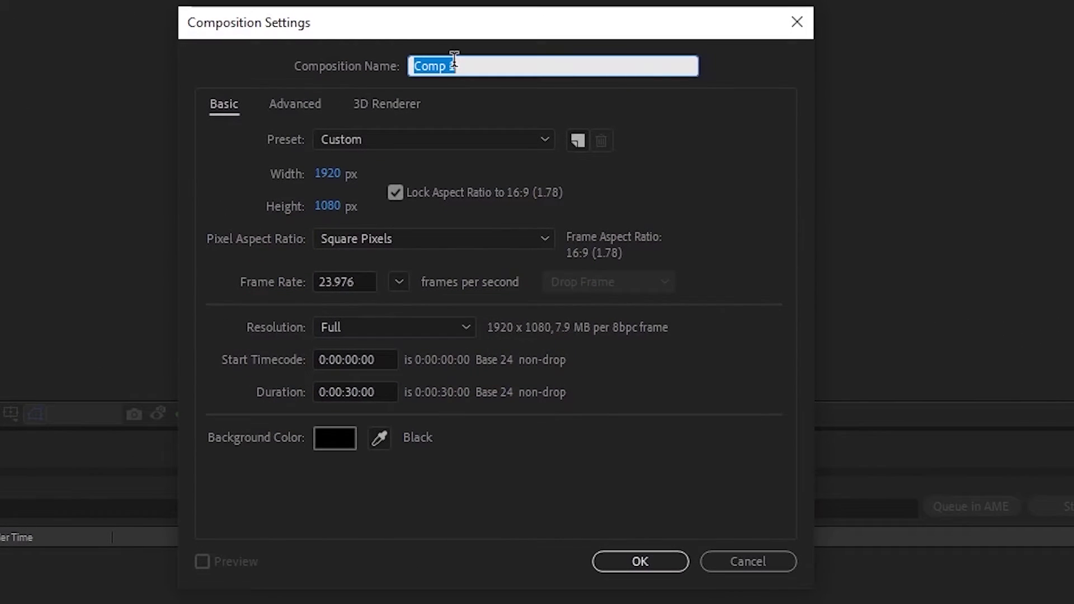
{"action": "type", "text": "sampel"}
{"action": "left_click", "coordinate": [367, 145]}
{"action": "left_click", "coordinate": [366, 144]}
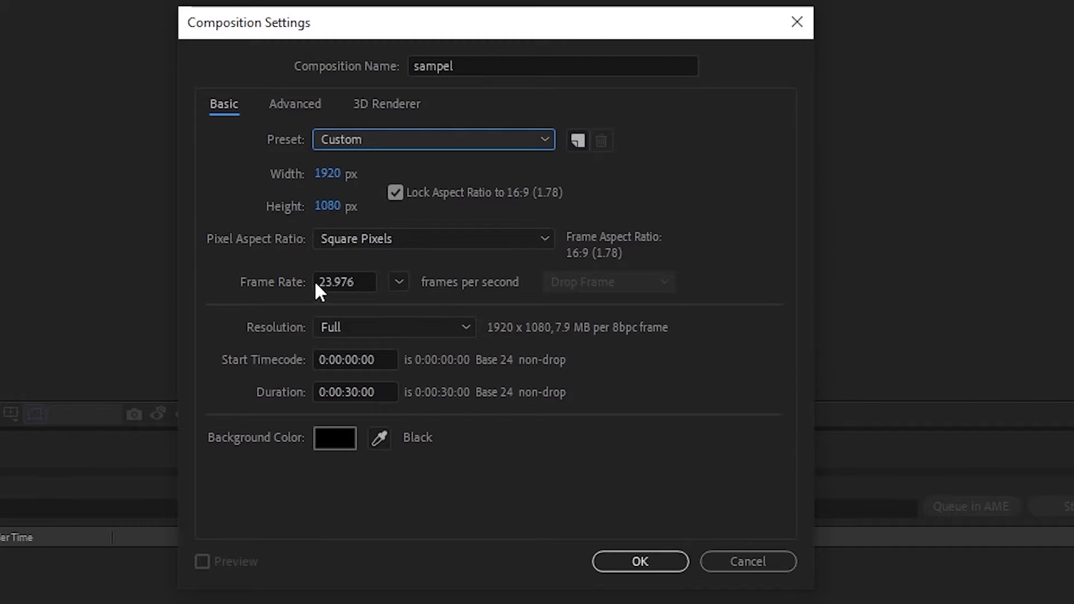
Check the frame rate and duration fields of the new composition.
{"action": "left_click", "coordinate": [357, 283]}
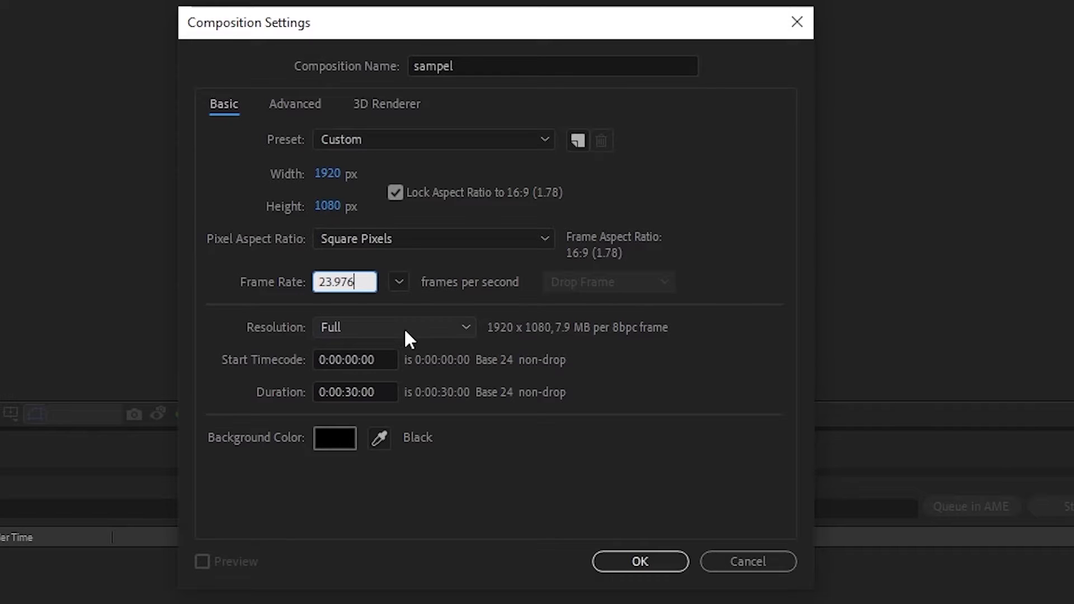
{"action": "left_click", "coordinate": [379, 393]}
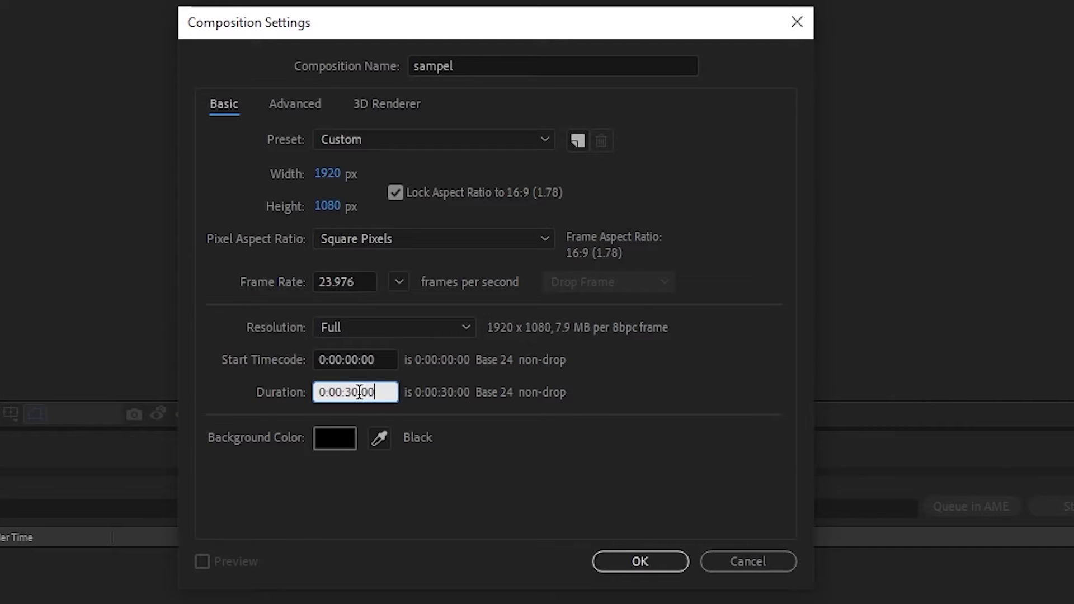
{"action": "left_click_drag", "start_coordinate": [360, 392], "coordinate": [346, 392]}
{"action": "left_click", "coordinate": [359, 391]}
{"action": "left_click_drag", "start_coordinate": [320, 392], "coordinate": [421, 397]}
{"action": "left_click", "coordinate": [424, 459]}
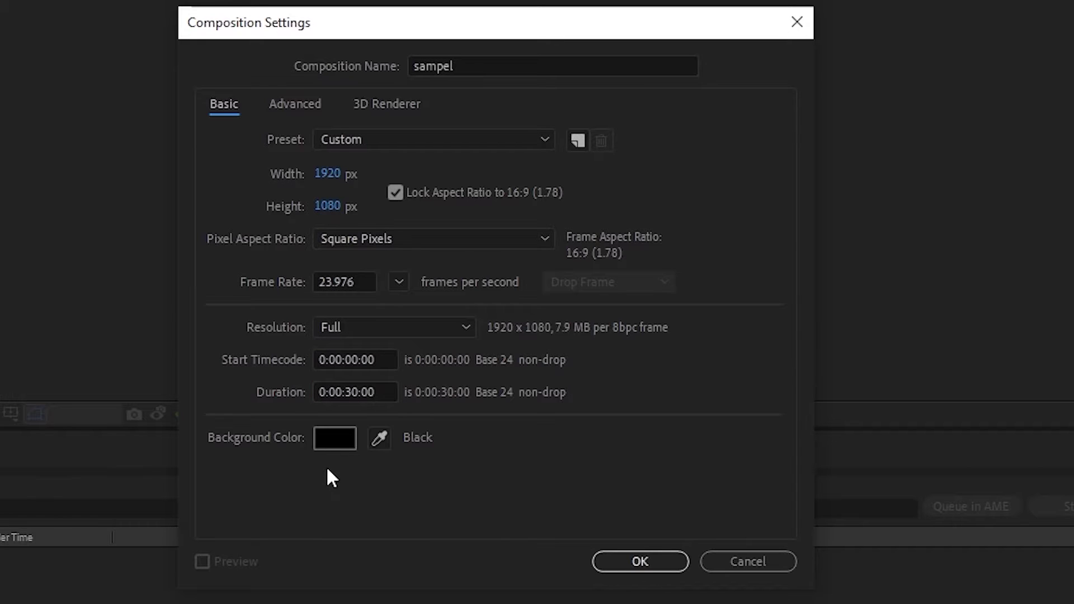
Set the composition's background color to blue and create the composition.
{"action": "left_click", "coordinate": [346, 441]}
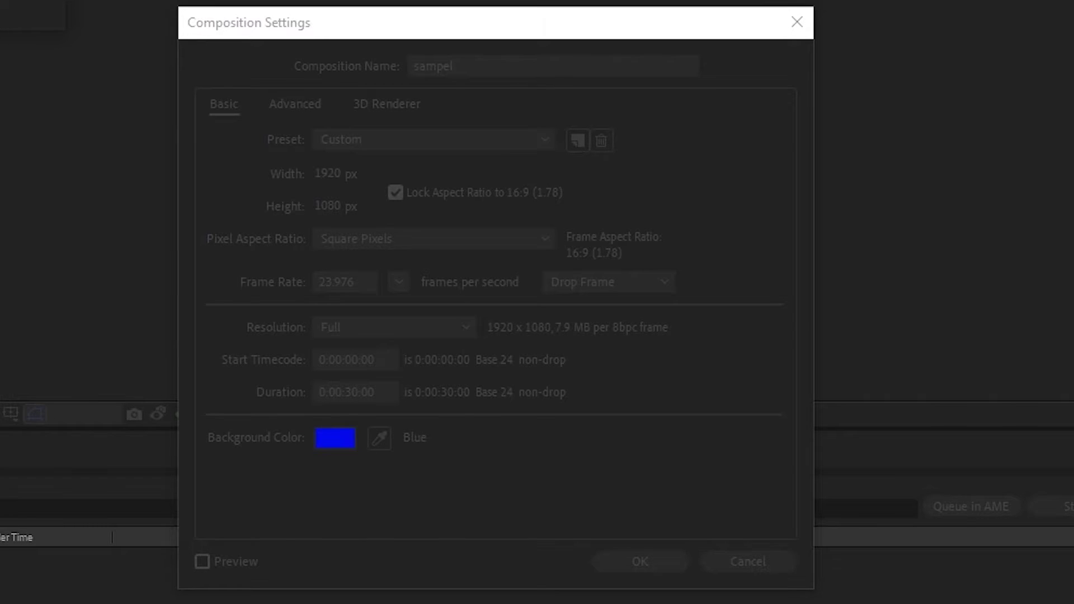
{"action": "key", "text": "Return"}
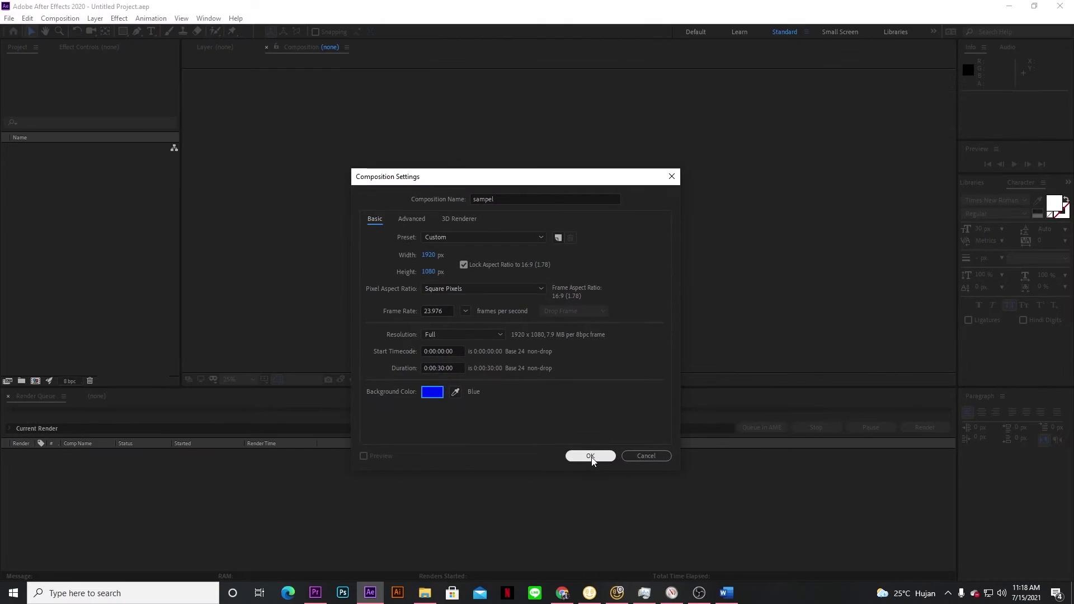
{"action": "left_click", "coordinate": [591, 456]}
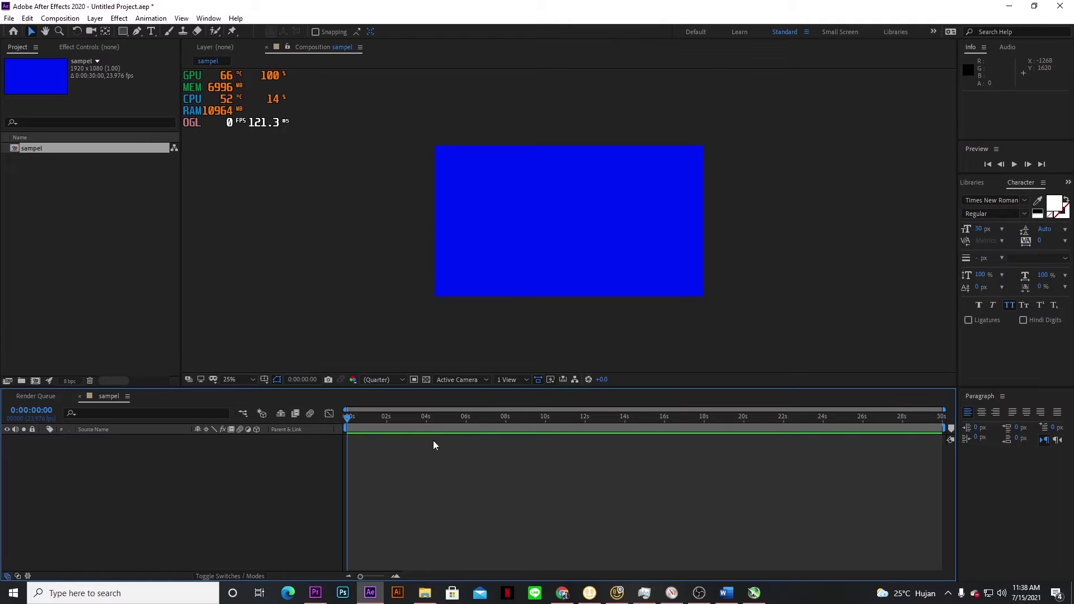
Import the scooter and car PNG images from the Downloads folder into the project.
{"action": "left_click", "coordinate": [424, 592]}
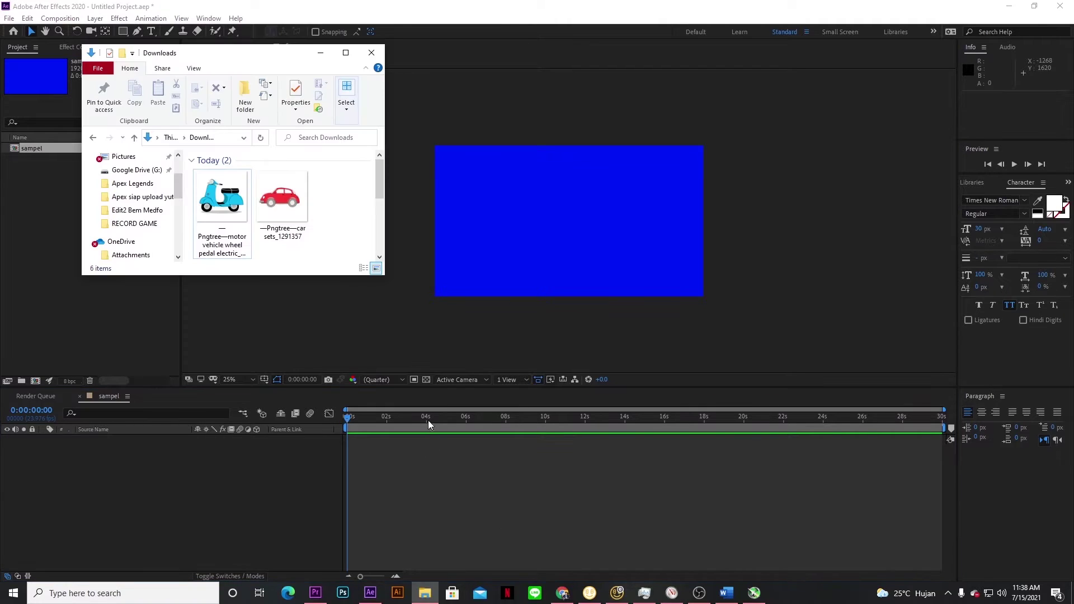
{"action": "left_click_drag", "start_coordinate": [209, 62], "coordinate": [445, 173]}
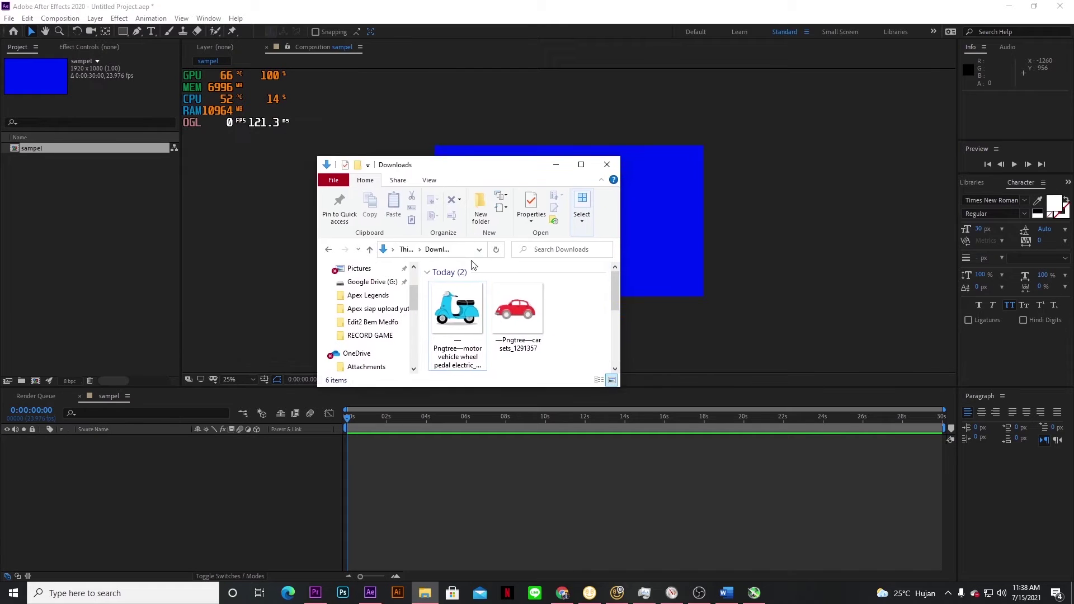
{"action": "left_click", "coordinate": [465, 306]}
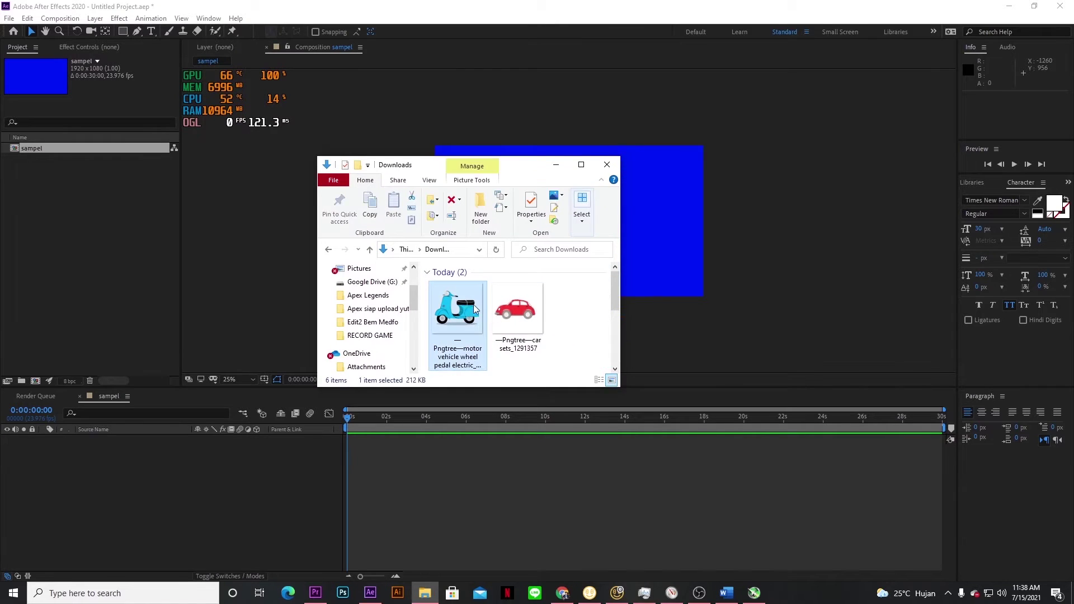
{"action": "left_click", "coordinate": [515, 317], "text": "ctrl"}
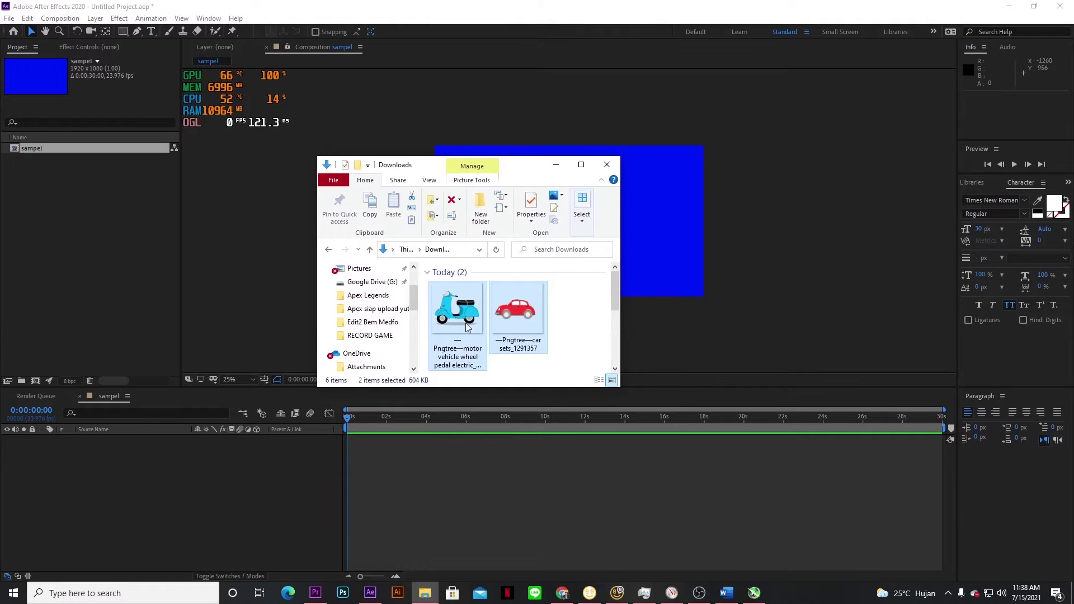
{"action": "left_click_drag", "start_coordinate": [469, 318], "coordinate": [66, 249]}
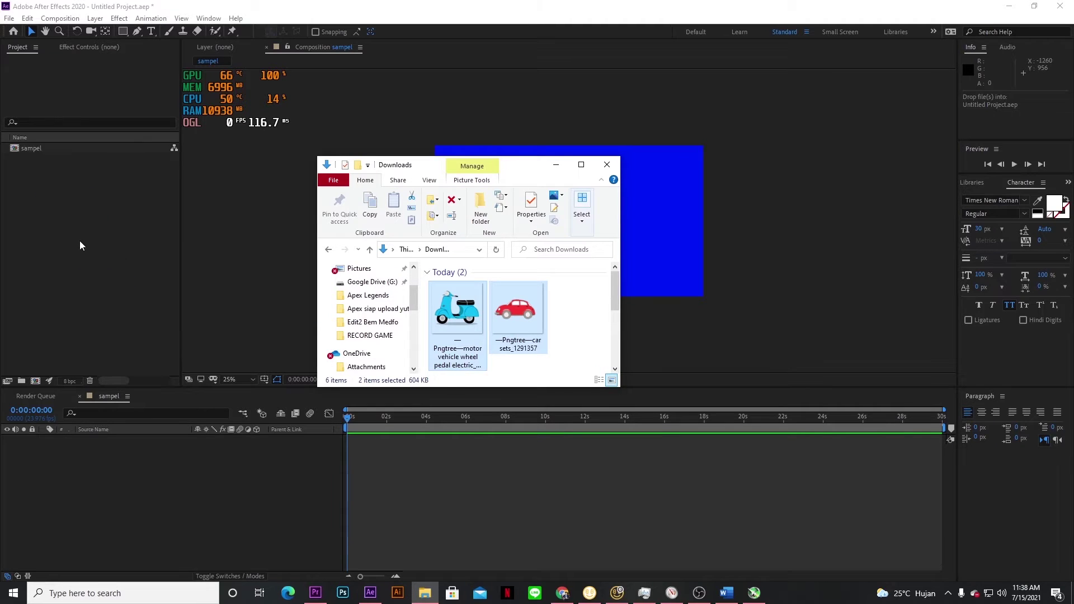
{"action": "left_click_drag", "start_coordinate": [455, 310], "coordinate": [69, 270]}
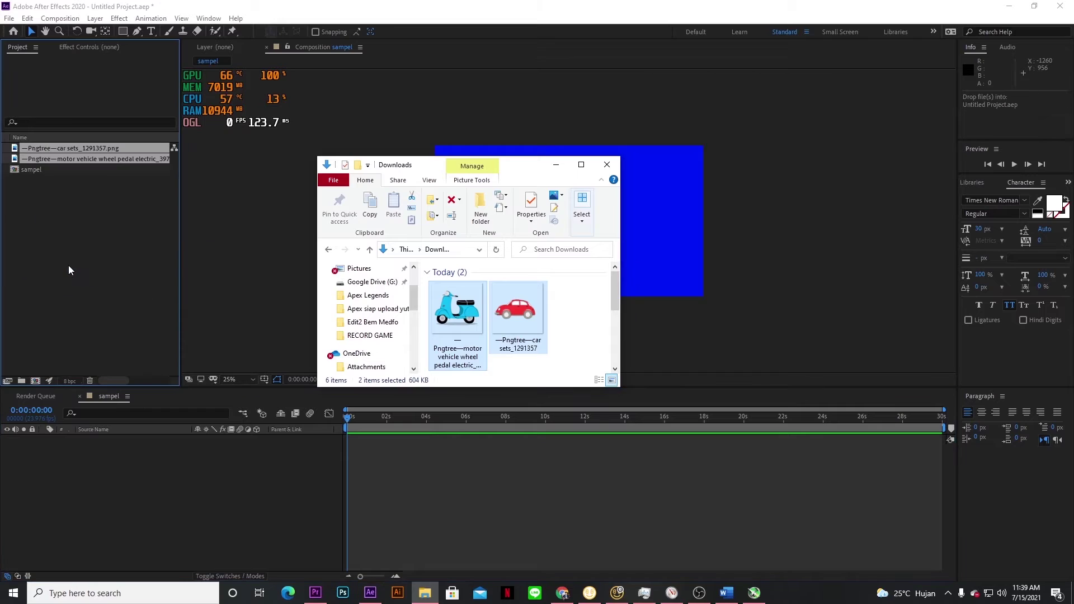
{"action": "left_click", "coordinate": [556, 165]}
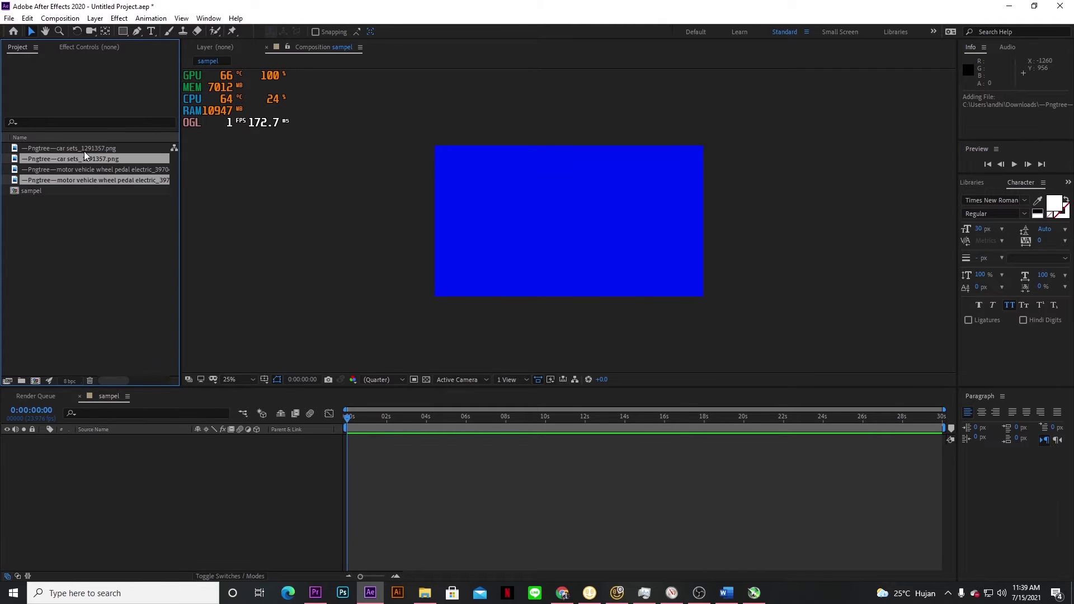
Add the car image and the scooter image to the sampel timeline, with the scooter layer below the car.
{"action": "left_click", "coordinate": [113, 198]}
{"action": "left_click", "coordinate": [105, 160]}
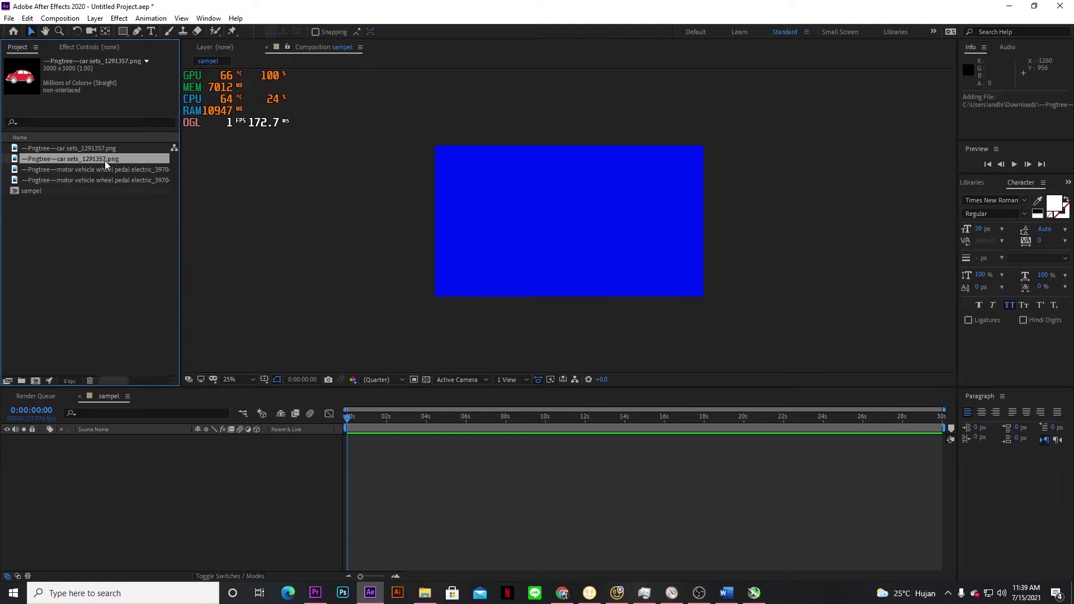
{"action": "left_click_drag", "start_coordinate": [106, 160], "coordinate": [124, 475]}
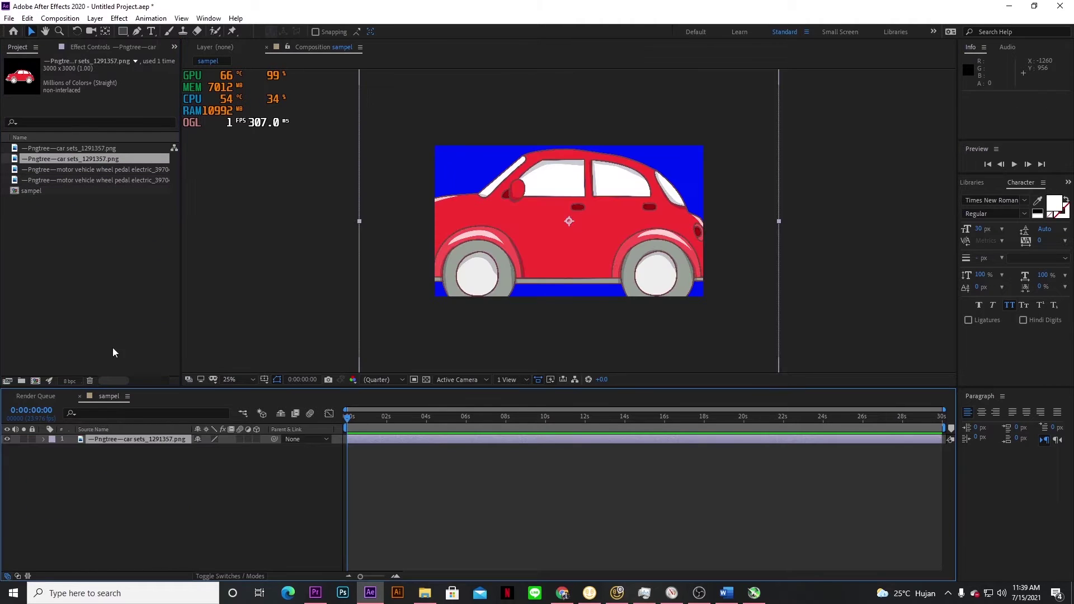
{"action": "left_click", "coordinate": [73, 180]}
{"action": "left_click_drag", "start_coordinate": [72, 180], "coordinate": [77, 454]}
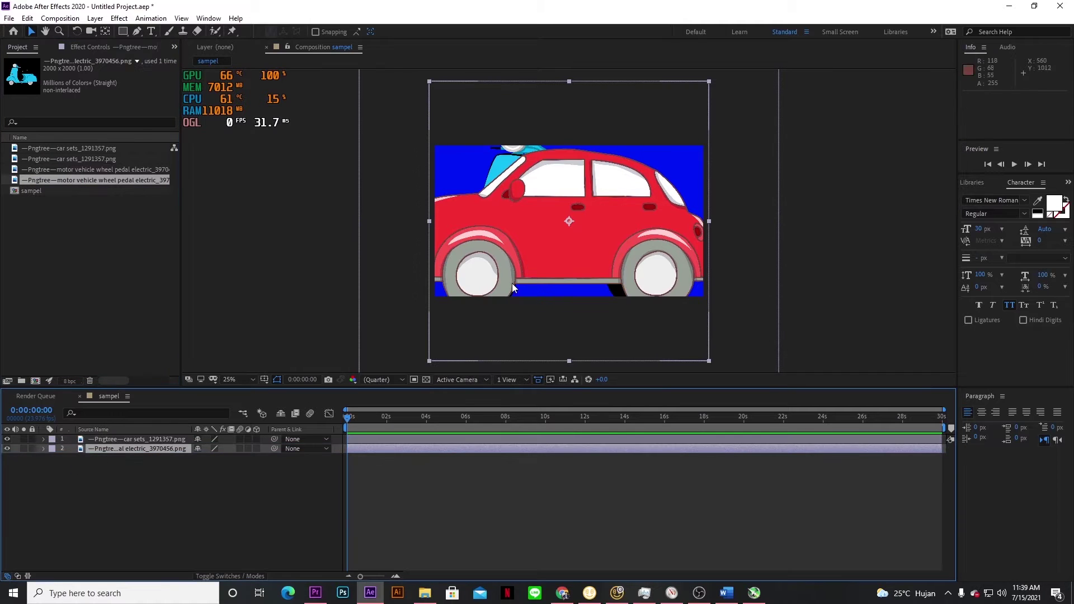
Scale down the scooter and car images so both fit side by side in the frame.
{"action": "mouse_move", "coordinate": [430, 222]}
{"action": "left_mouse_down"}
{"action": "mouse_move", "coordinate": [368, 231]}
{"action": "mouse_move", "coordinate": [489, 235]}
{"action": "mouse_move", "coordinate": [481, 223]}
{"action": "mouse_move", "coordinate": [448, 224]}
{"action": "left_mouse_up"}
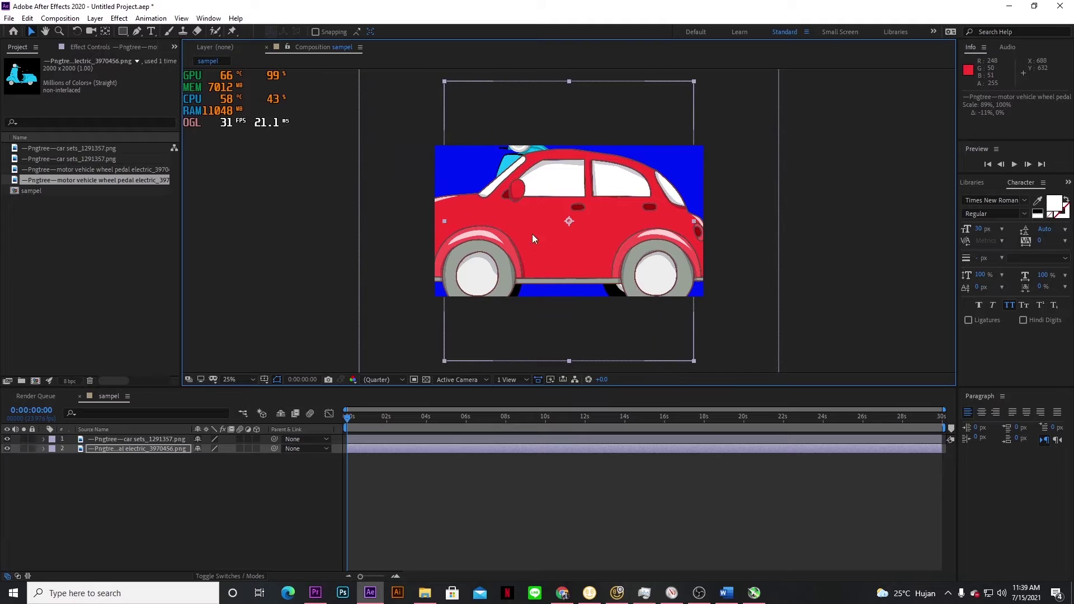
{"action": "left_click_drag", "start_coordinate": [572, 361], "coordinate": [561, 302]}
{"action": "left_click_drag", "start_coordinate": [675, 249], "coordinate": [624, 248]}
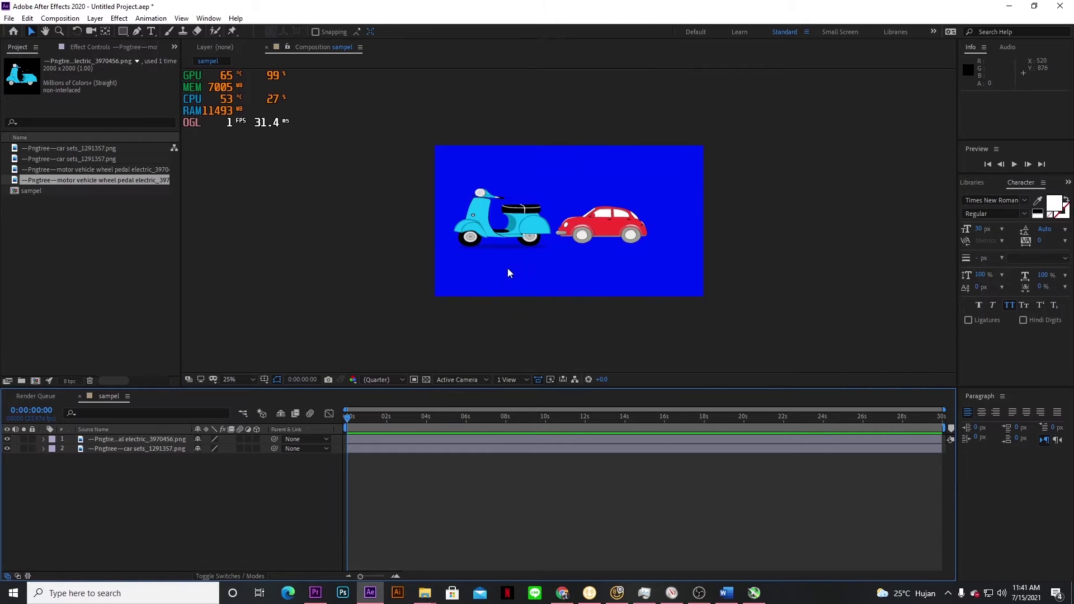
Reposition the scooter to about 404, 684 and the car to about 1320, 744 in the composition.
{"action": "left_click", "coordinate": [493, 212]}
{"action": "left_click_drag", "start_coordinate": [493, 212], "coordinate": [563, 209]}
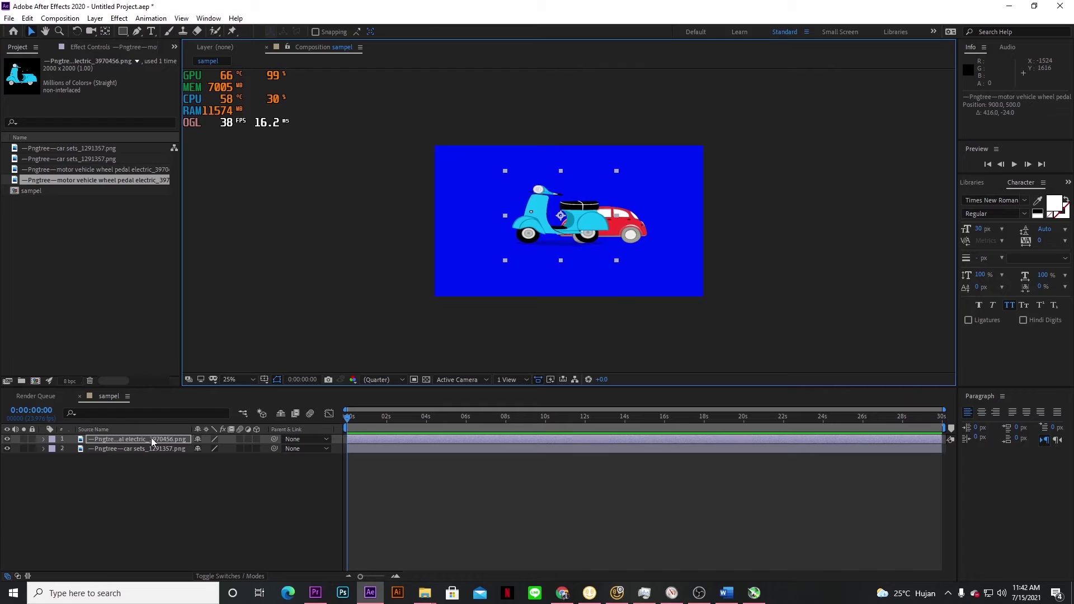
{"action": "left_click", "coordinate": [123, 438]}
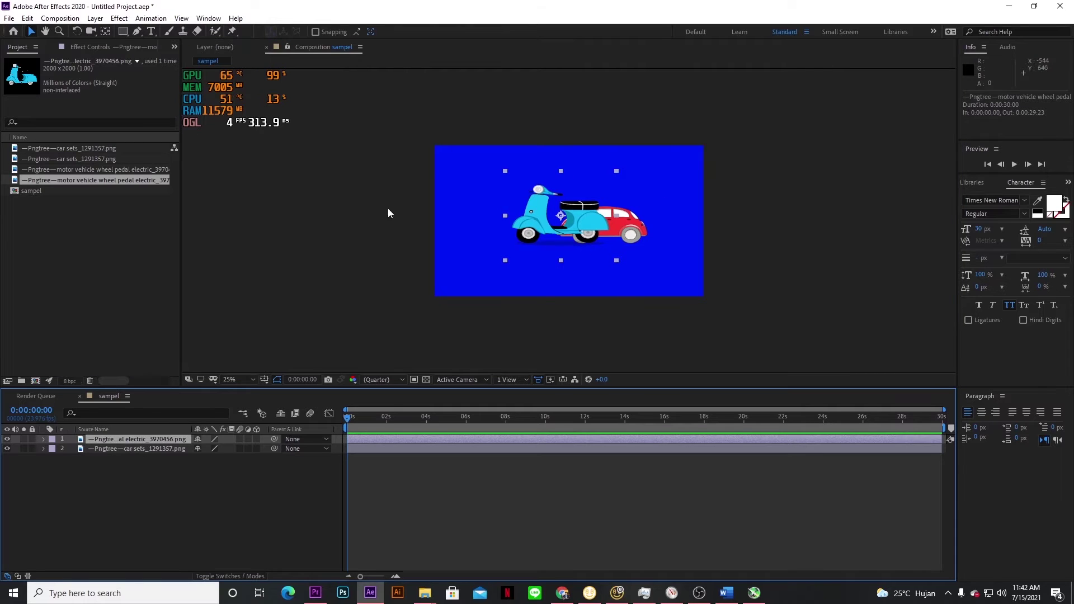
{"action": "left_click_drag", "start_coordinate": [523, 213], "coordinate": [453, 238]}
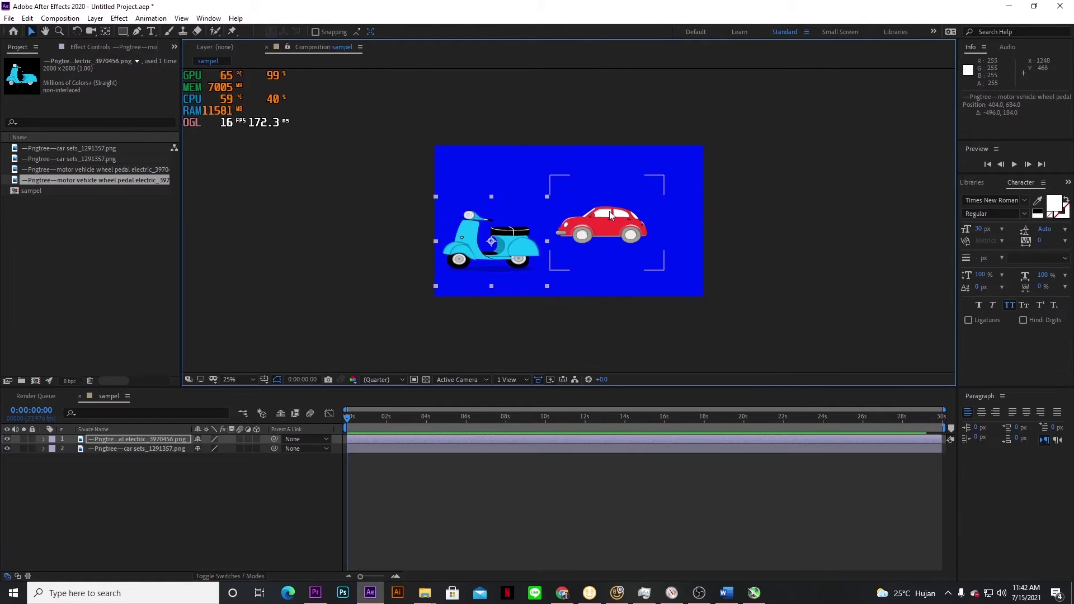
{"action": "left_click_drag", "start_coordinate": [610, 210], "coordinate": [623, 241]}
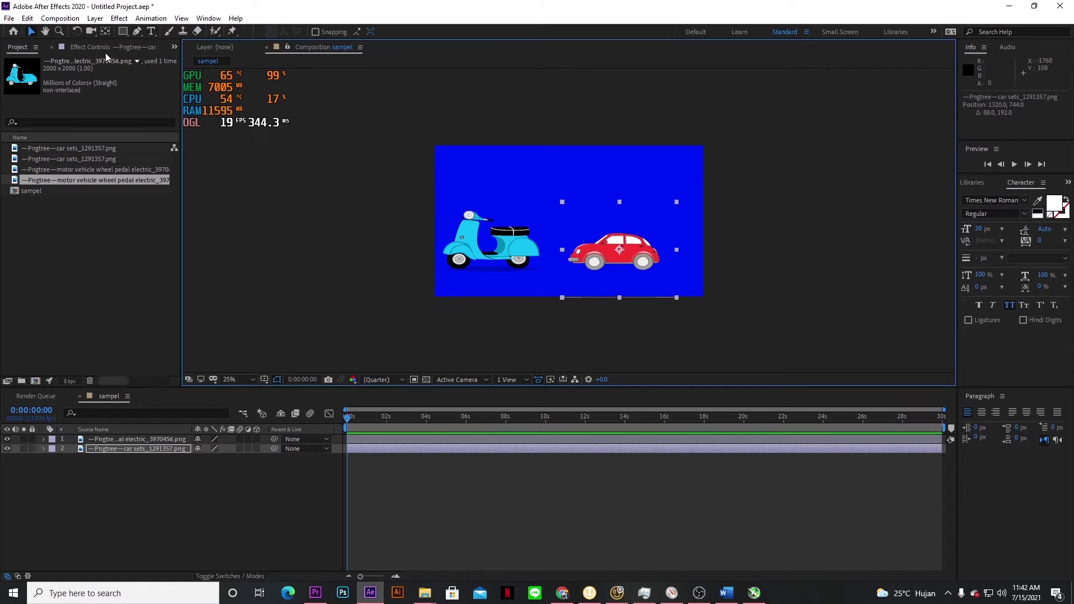
Create a new text layer reading "Viper".
{"action": "left_click", "coordinate": [99, 19]}
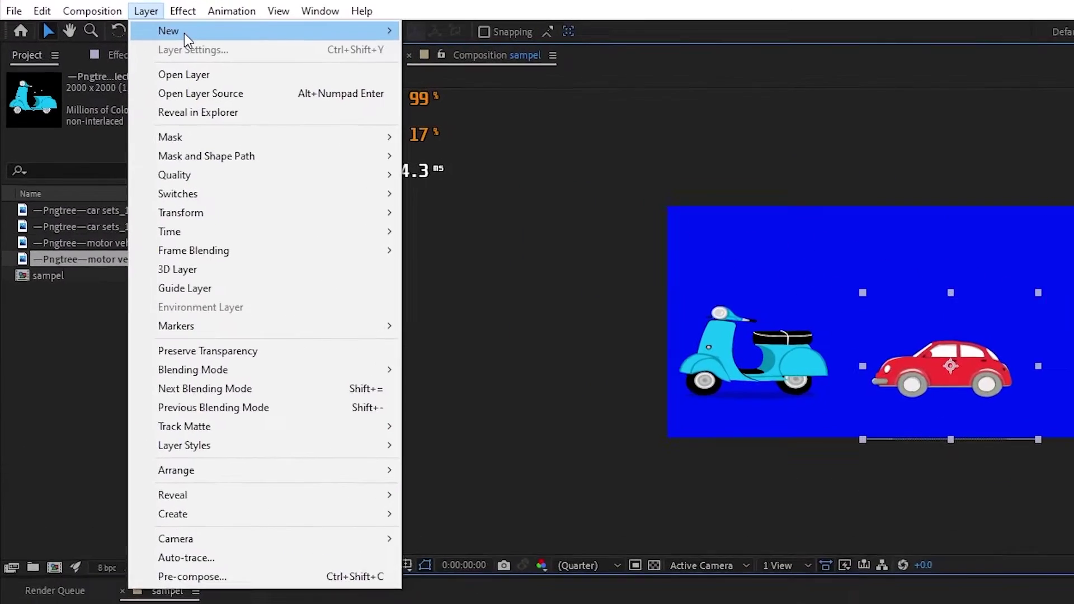
{"action": "mouse_move", "coordinate": [120, 35]}
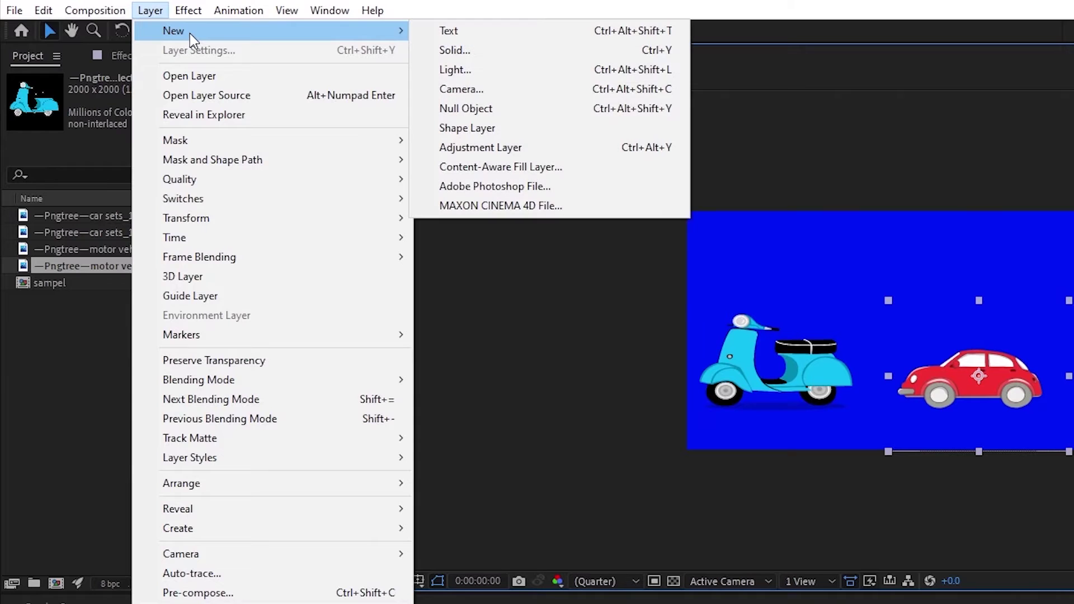
{"action": "left_click", "coordinate": [498, 25]}
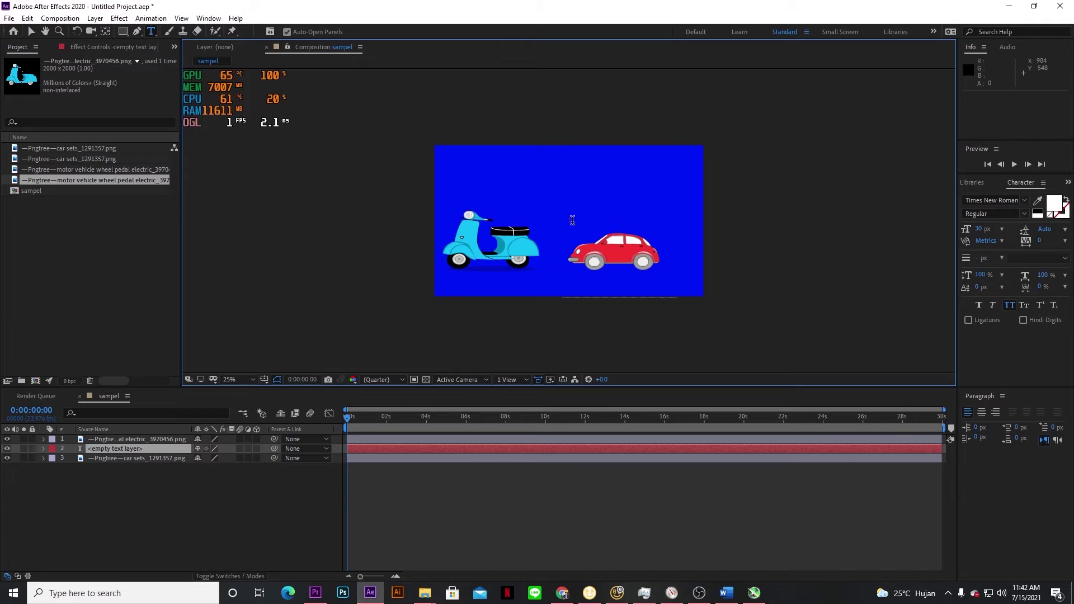
{"action": "type", "text": "Viper"}
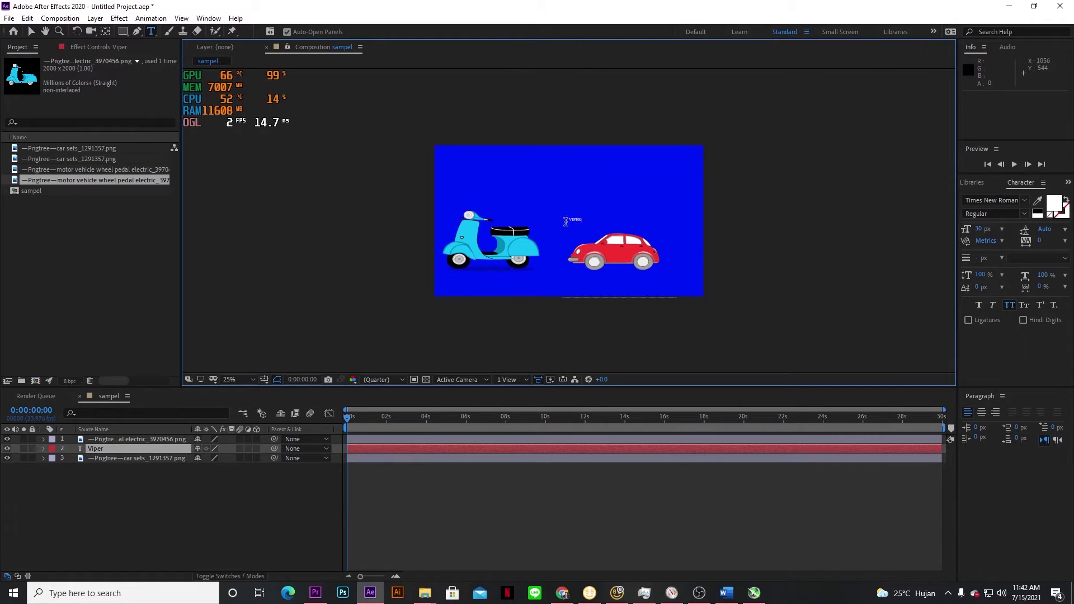
Set the font size of the VIPER text to 145 px.
{"action": "double_click", "coordinate": [565, 221]}
{"action": "left_click_drag", "start_coordinate": [981, 229], "coordinate": [1045, 226]}
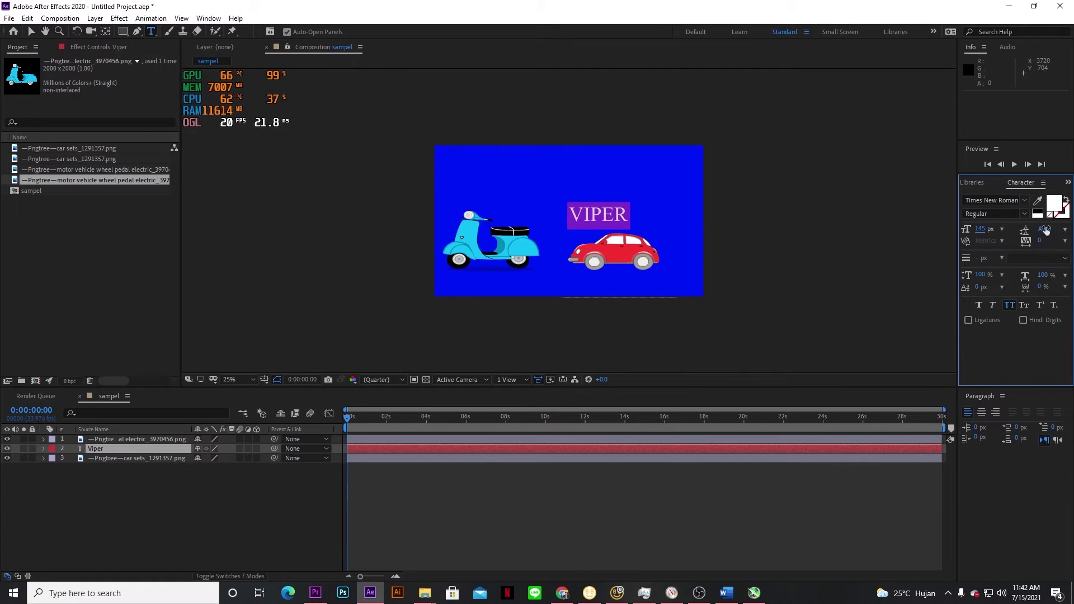
{"action": "left_click", "coordinate": [589, 213]}
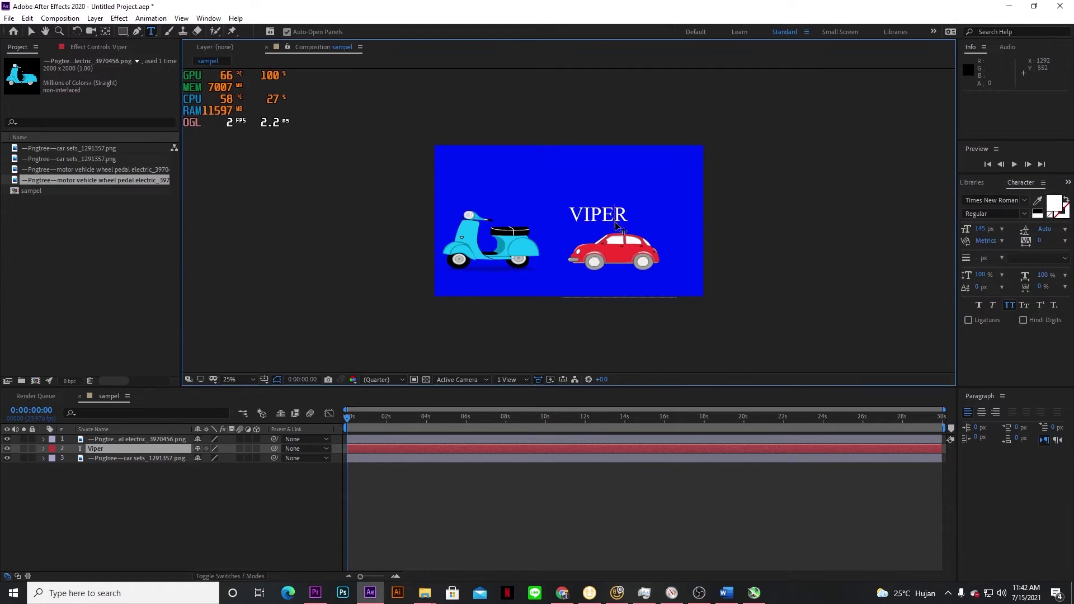
Move the VIPER text above the two vehicles to about 720, 336 and bring its layer to the top of the stack.
{"action": "left_click", "coordinate": [31, 31]}
{"action": "left_click_drag", "start_coordinate": [590, 224], "coordinate": [552, 189]}
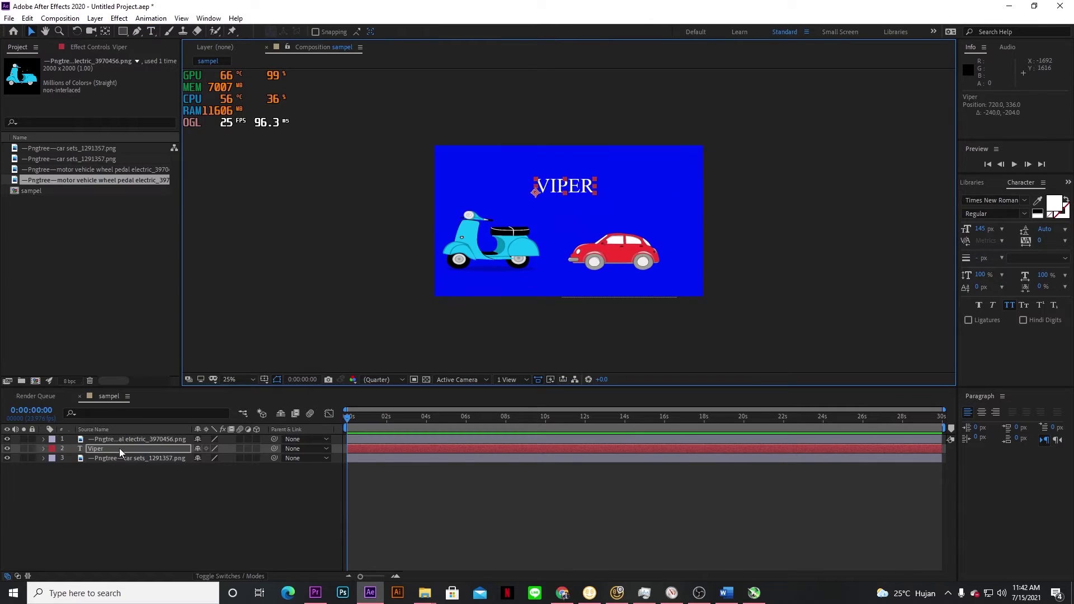
{"action": "left_click_drag", "start_coordinate": [119, 448], "coordinate": [118, 437]}
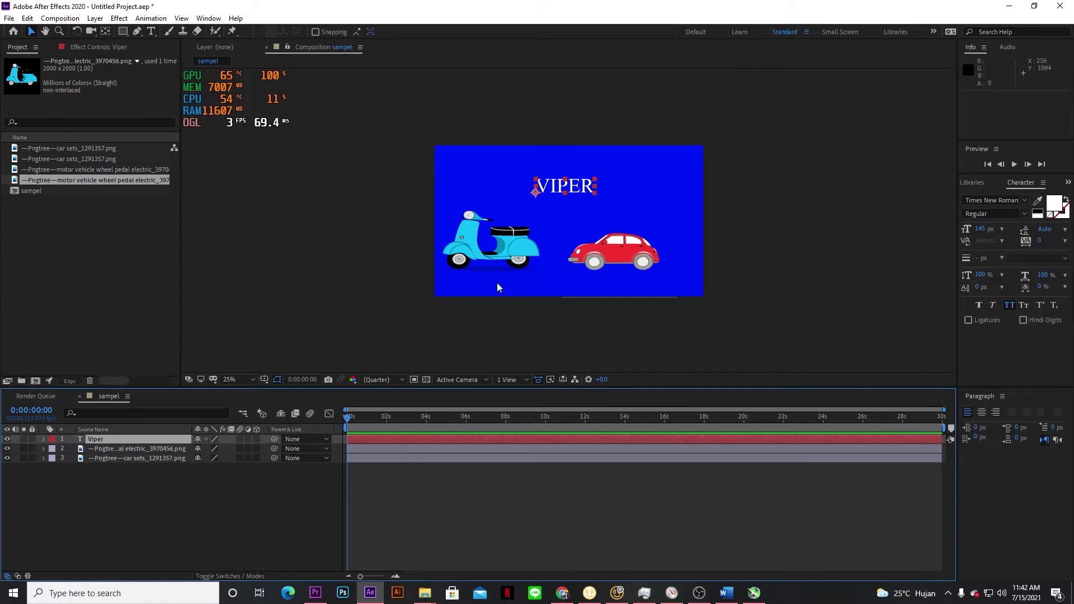
Nudge the VIPER text up to about 720, 316 and stretch it vertically so it stands upright and taller.
{"action": "left_click_drag", "start_coordinate": [555, 200], "coordinate": [554, 197]}
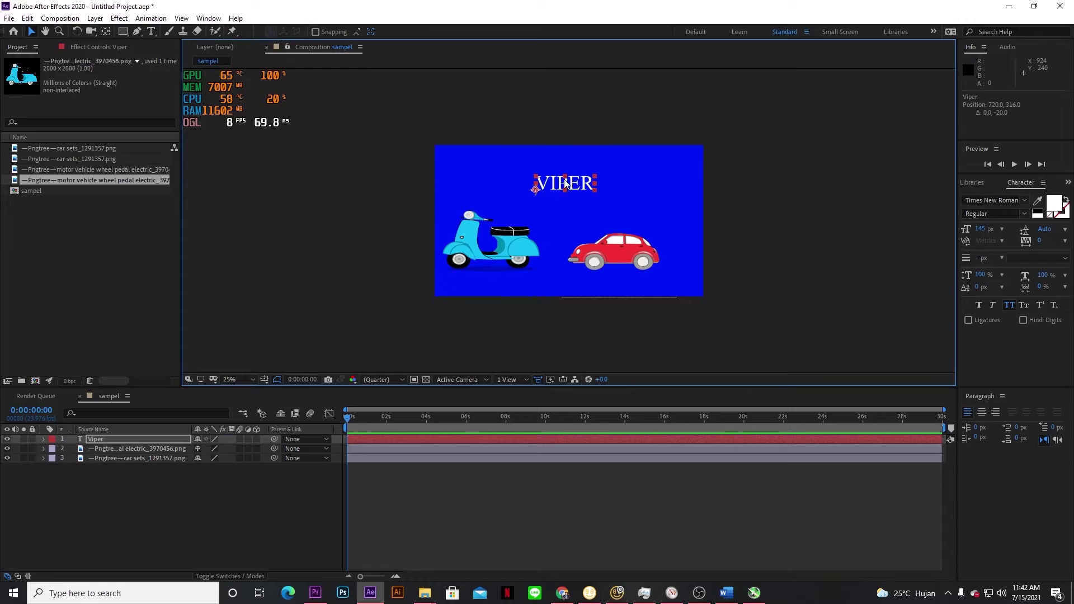
{"action": "left_click_drag", "start_coordinate": [565, 176], "coordinate": [586, 207]}
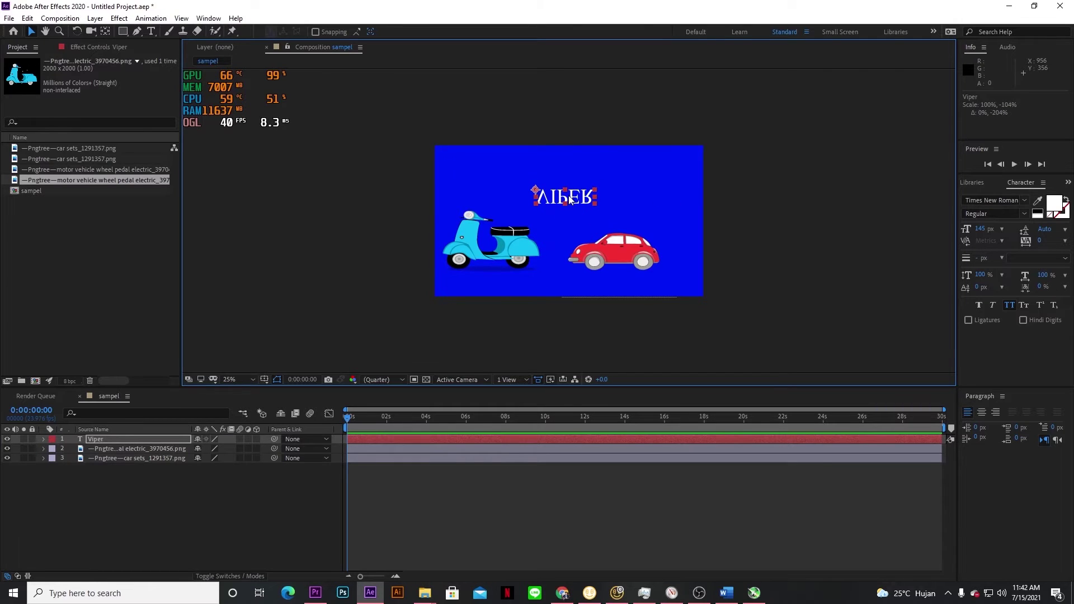
{"action": "left_click_drag", "start_coordinate": [569, 196], "coordinate": [559, 210]}
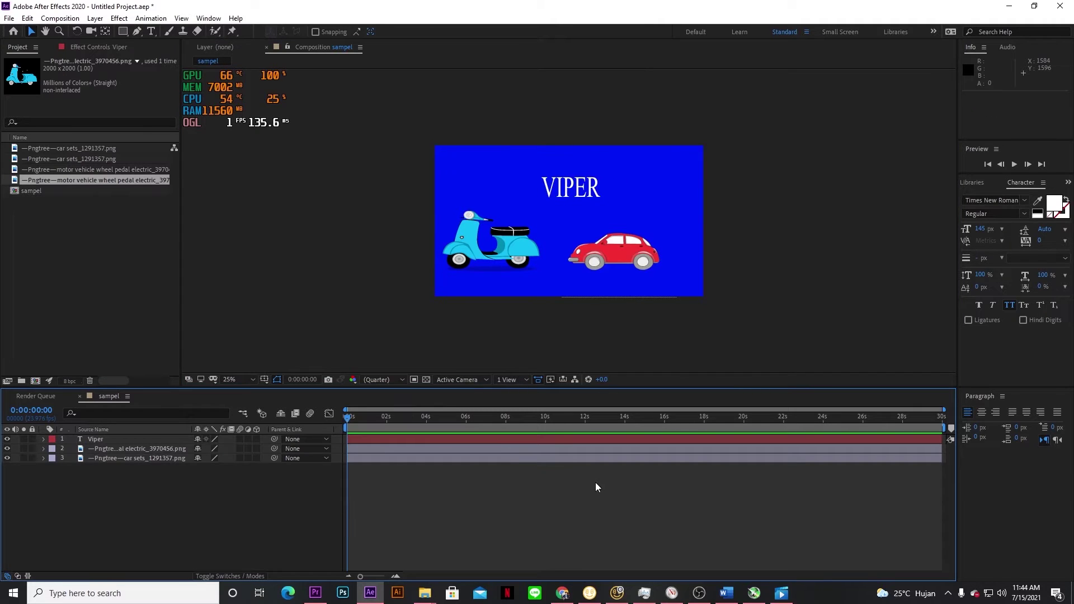
Shift the scooter slightly toward the car and adjust the VIPER title's placement above the two vehicles.
{"action": "left_click", "coordinate": [499, 254]}
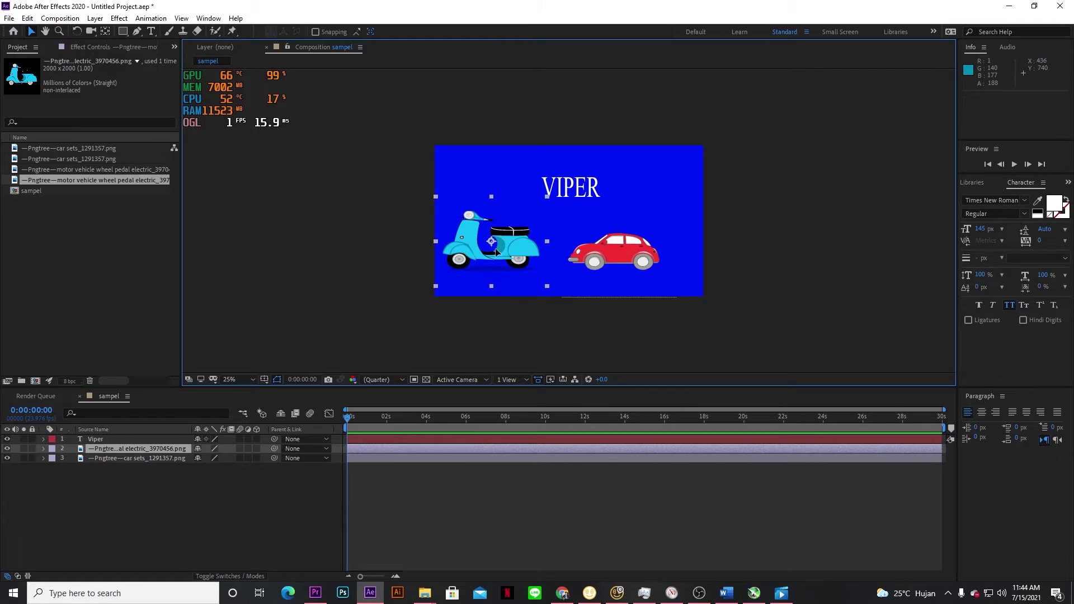
{"action": "left_click_drag", "start_coordinate": [481, 246], "coordinate": [490, 247]}
{"action": "left_click_drag", "start_coordinate": [573, 193], "coordinate": [574, 193]}
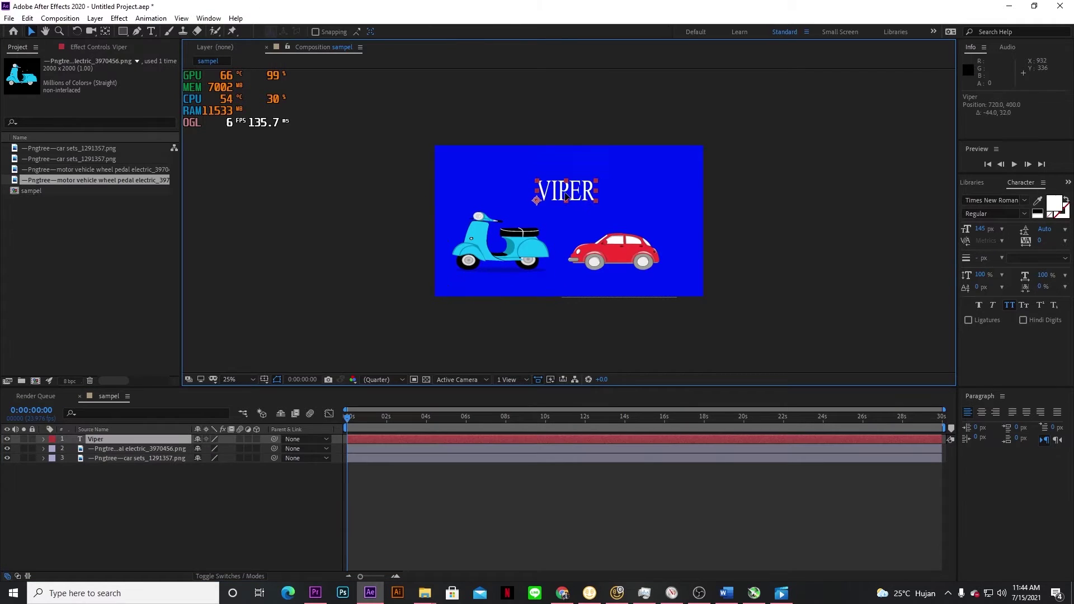
Switch the scooter layer's visibility off and back on to demonstrate hiding a layer.
{"action": "left_click", "coordinate": [120, 449]}
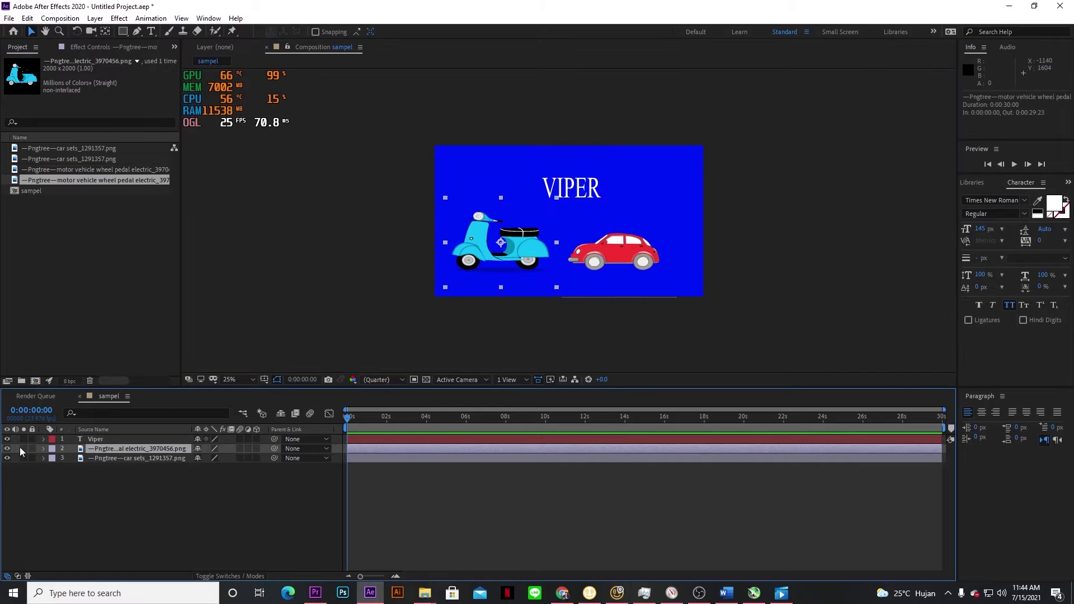
{"action": "left_click", "coordinate": [7, 449]}
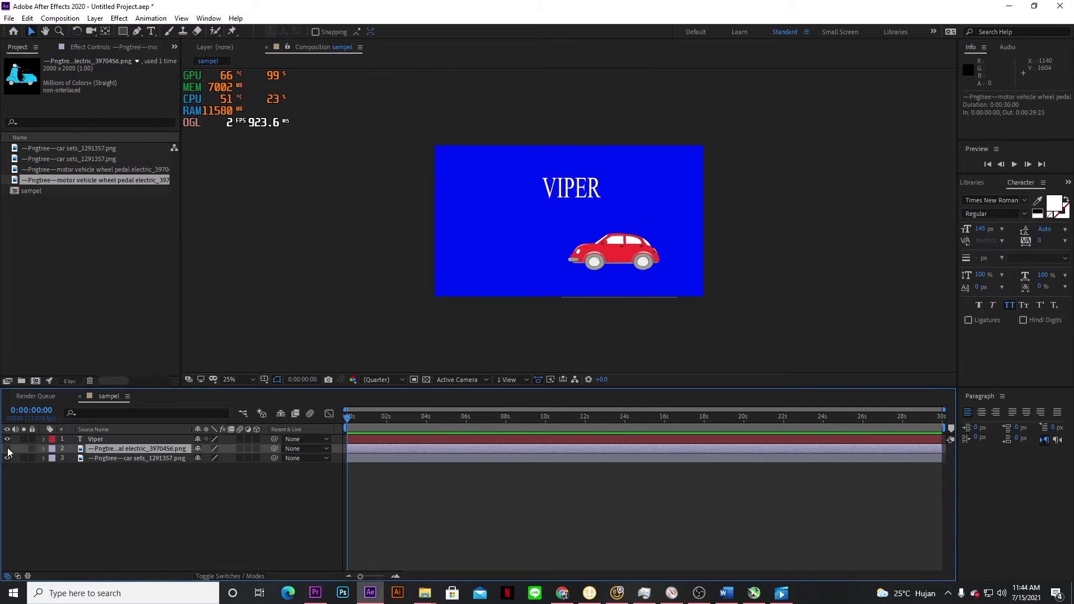
{"action": "left_click", "coordinate": [7, 449]}
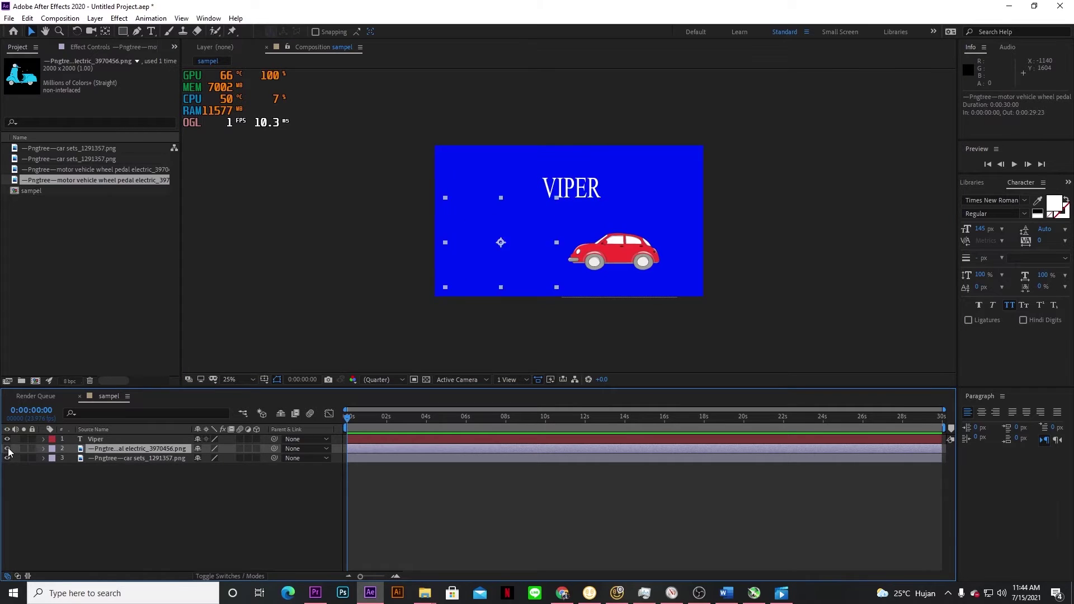
{"action": "left_click", "coordinate": [8, 449]}
{"action": "left_click", "coordinate": [7, 449]}
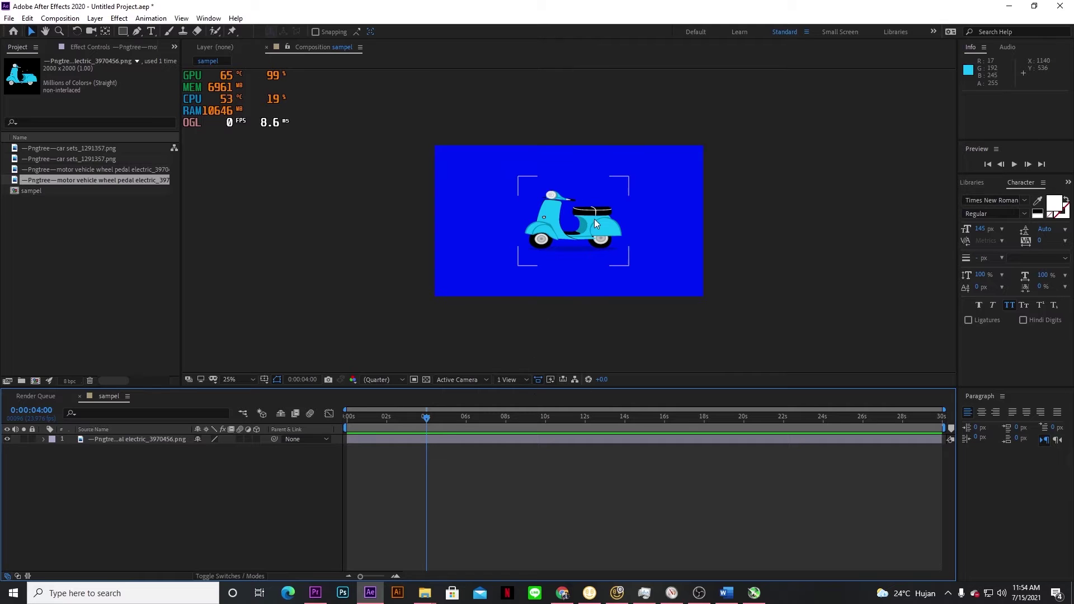
Move the scooter near the centre of the frame, to about 972, 520.
{"action": "left_click_drag", "start_coordinate": [574, 221], "coordinate": [569, 217]}
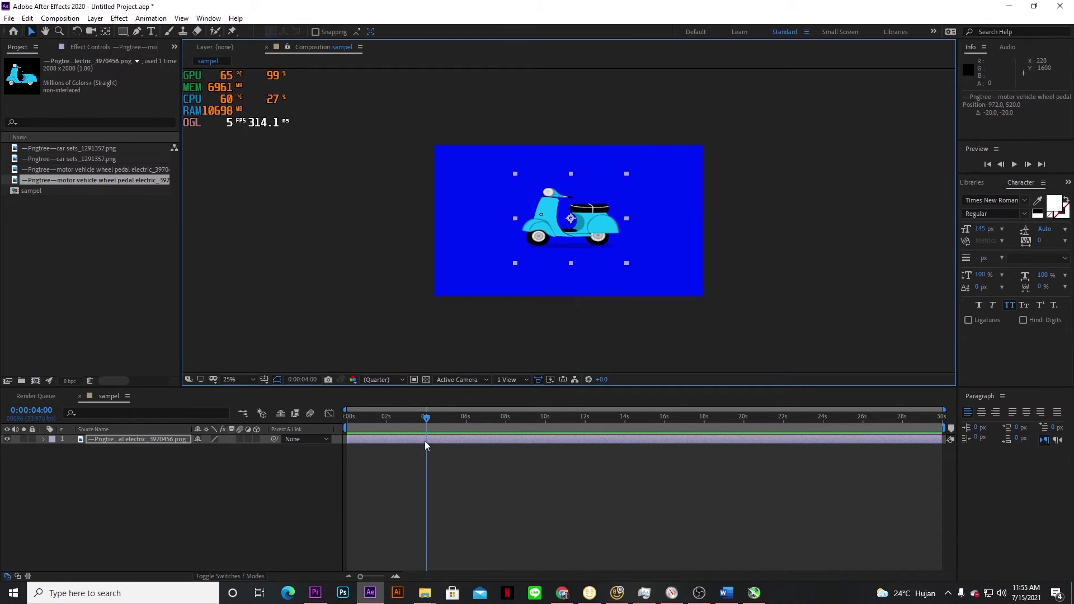
{"action": "mouse_move", "coordinate": [426, 417]}
{"action": "left_mouse_down"}
{"action": "mouse_move", "coordinate": [334, 428]}
{"action": "mouse_move", "coordinate": [427, 423]}
{"action": "left_mouse_up"}
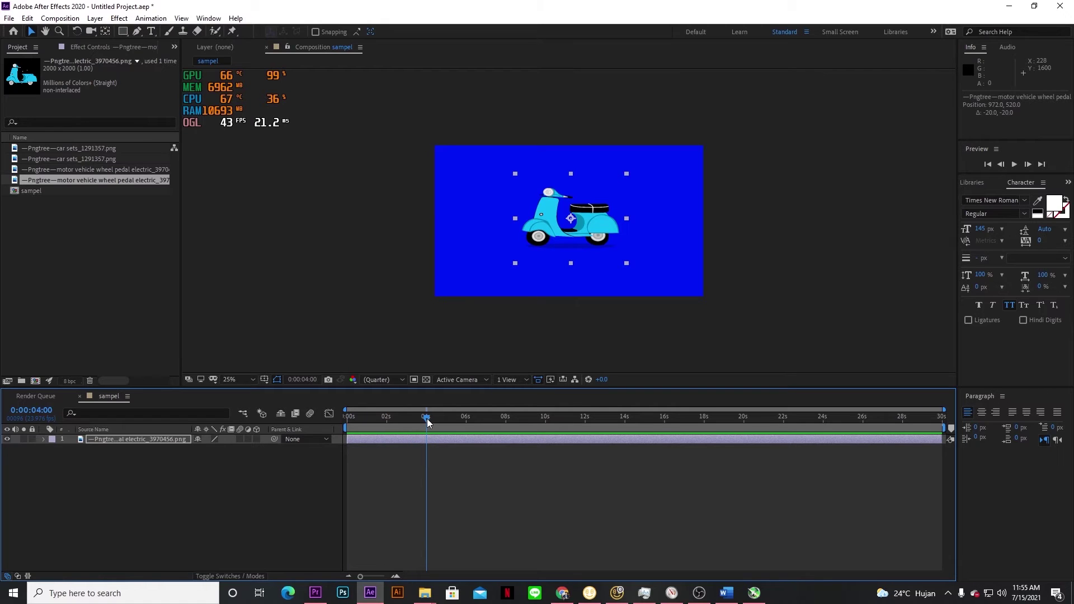
Try moving the scooter without keyframes to about 404, 272 at the 4-second mark, and play the composition from the start.
{"action": "left_click_drag", "start_coordinate": [576, 220], "coordinate": [497, 188]}
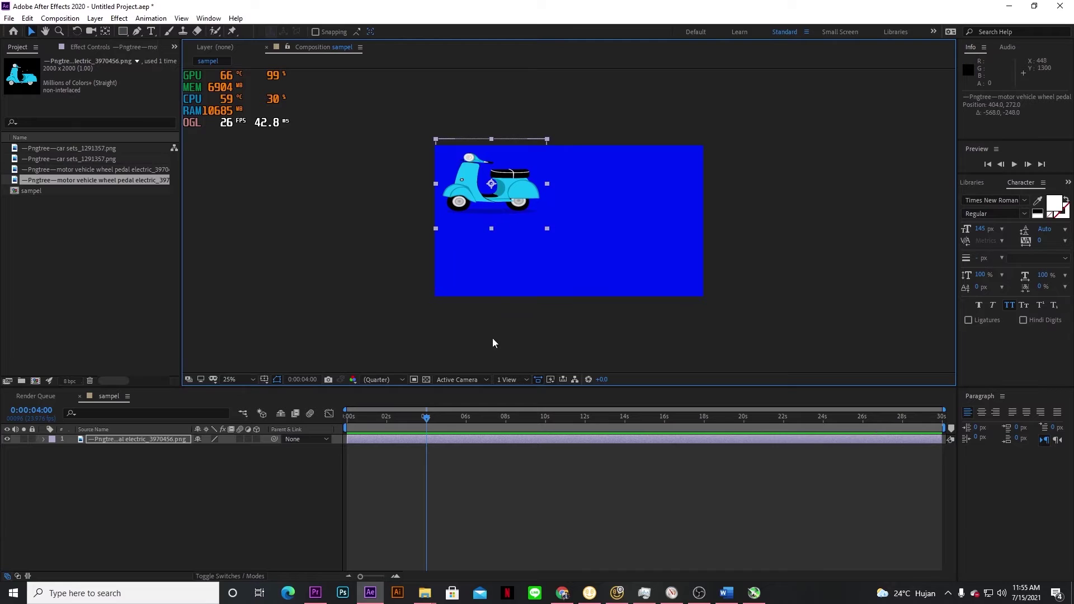
{"action": "left_click_drag", "start_coordinate": [425, 421], "coordinate": [346, 421]}
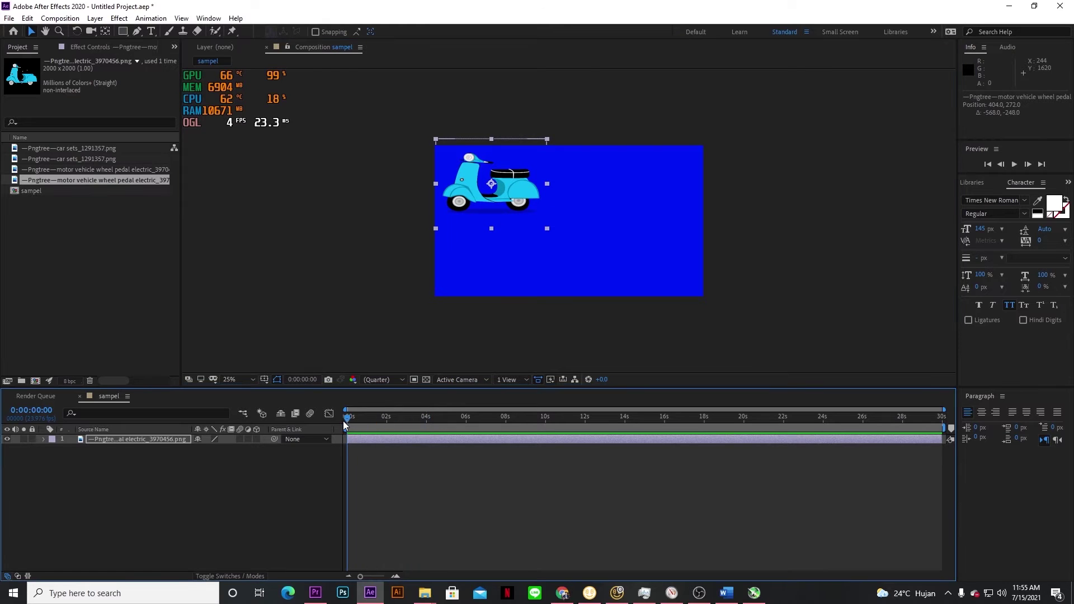
{"action": "key", "text": "space"}
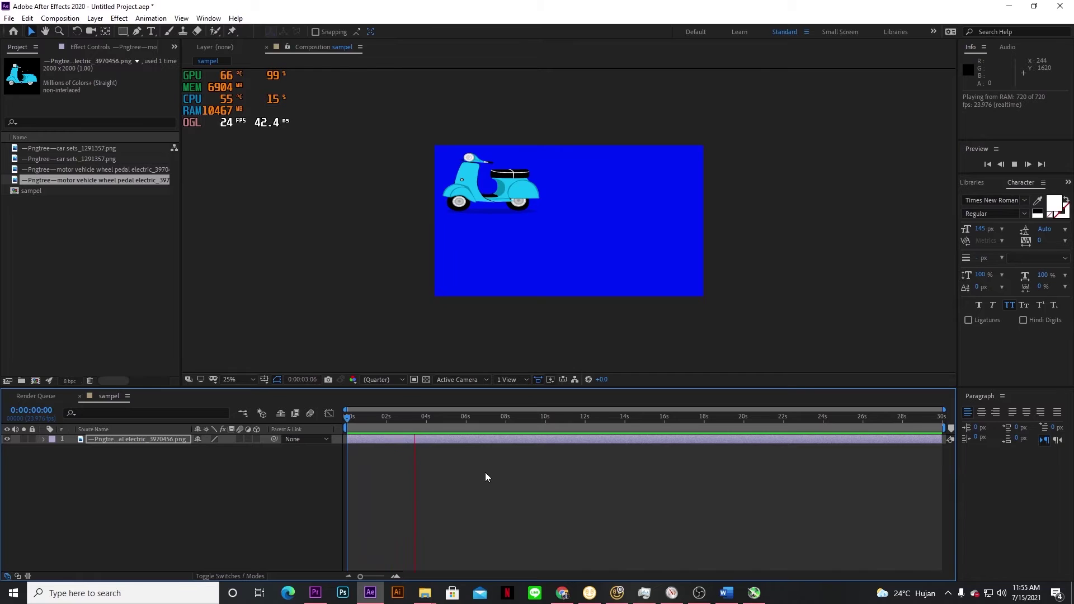
{"action": "key", "text": "space"}
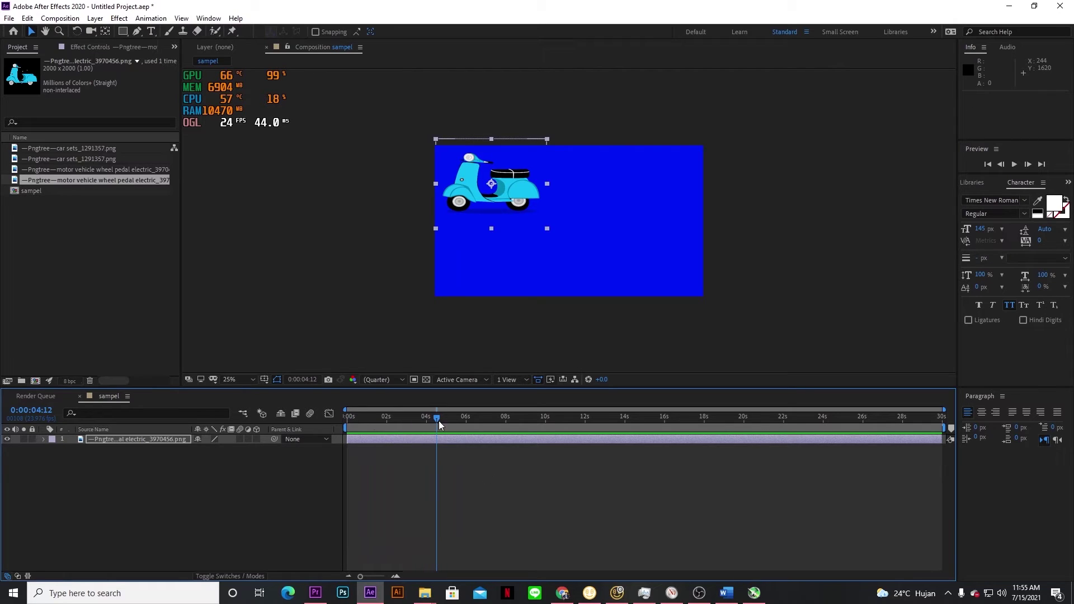
{"action": "left_click_drag", "start_coordinate": [437, 418], "coordinate": [355, 419]}
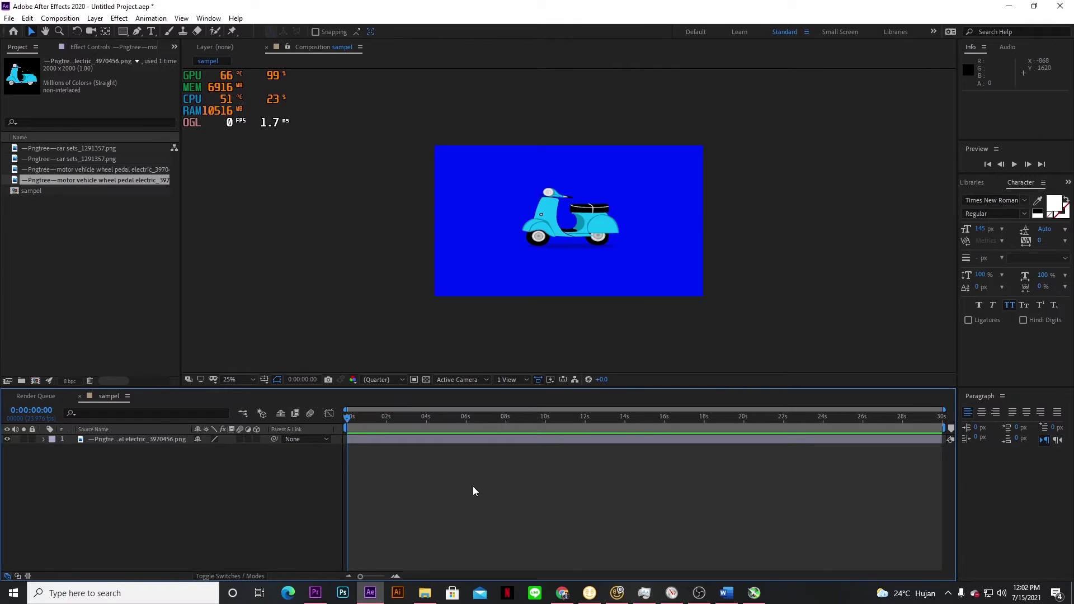
Show the scooter layer's Position property and set its first keyframe at 0:00:00:00.
{"action": "left_click", "coordinate": [118, 439]}
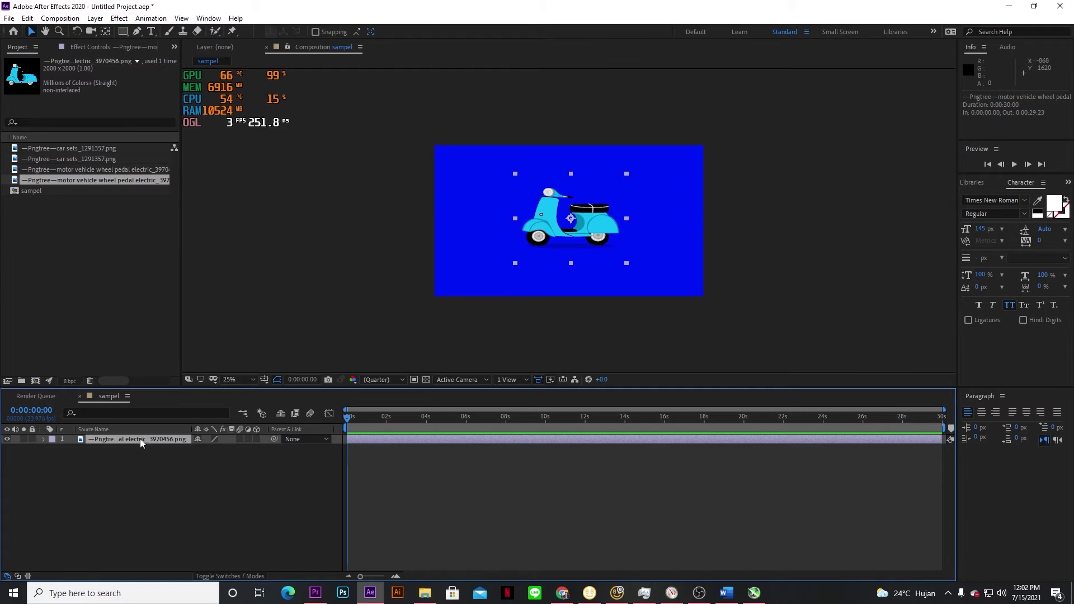
{"action": "key", "text": "p"}
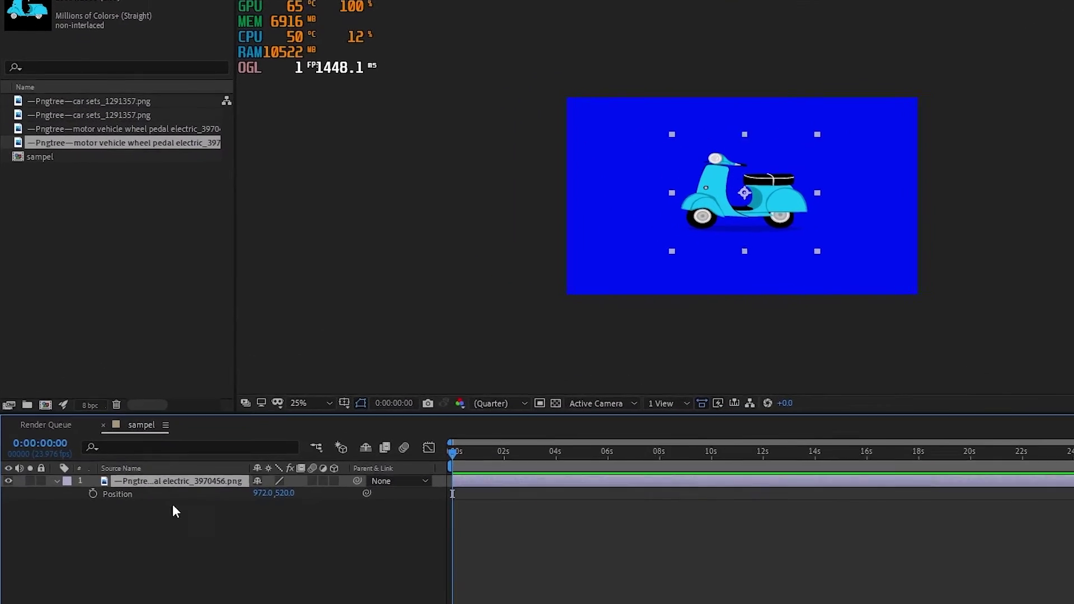
{"action": "left_click", "coordinate": [174, 526]}
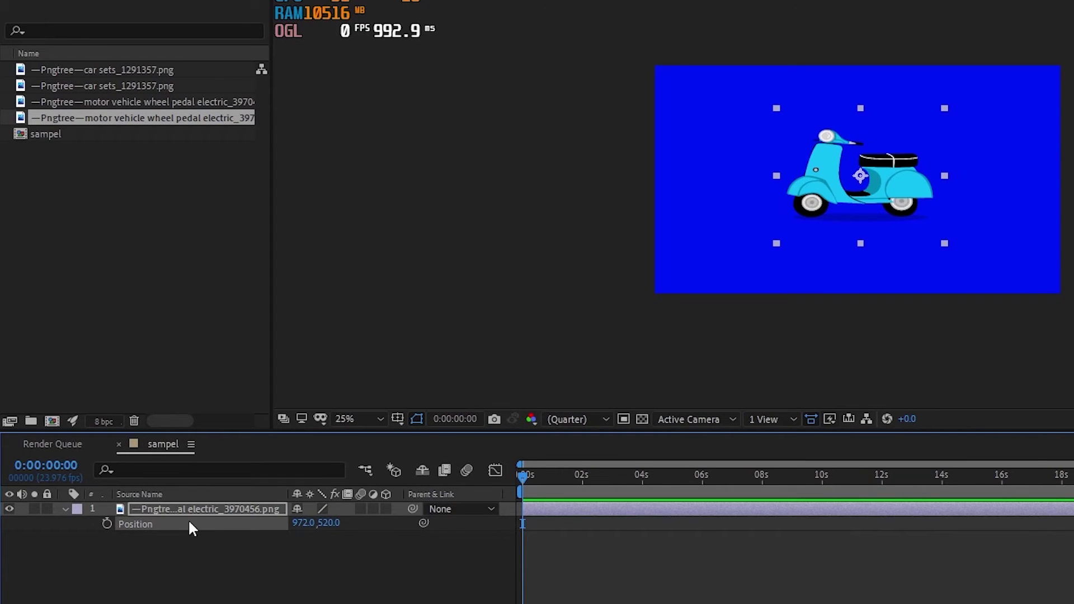
{"action": "left_click", "coordinate": [107, 523]}
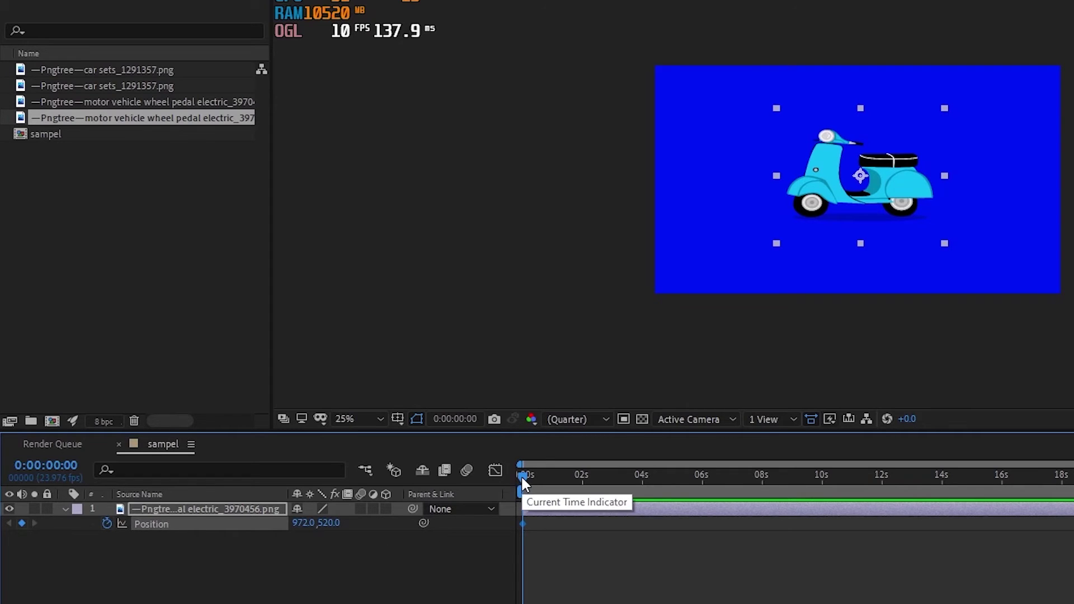
Add a Position keyframe at 0:00:05:23 with the scooter moved to about 356, 248, and scrub back to the start of the timeline.
{"action": "left_click_drag", "start_coordinate": [521, 475], "coordinate": [703, 485]}
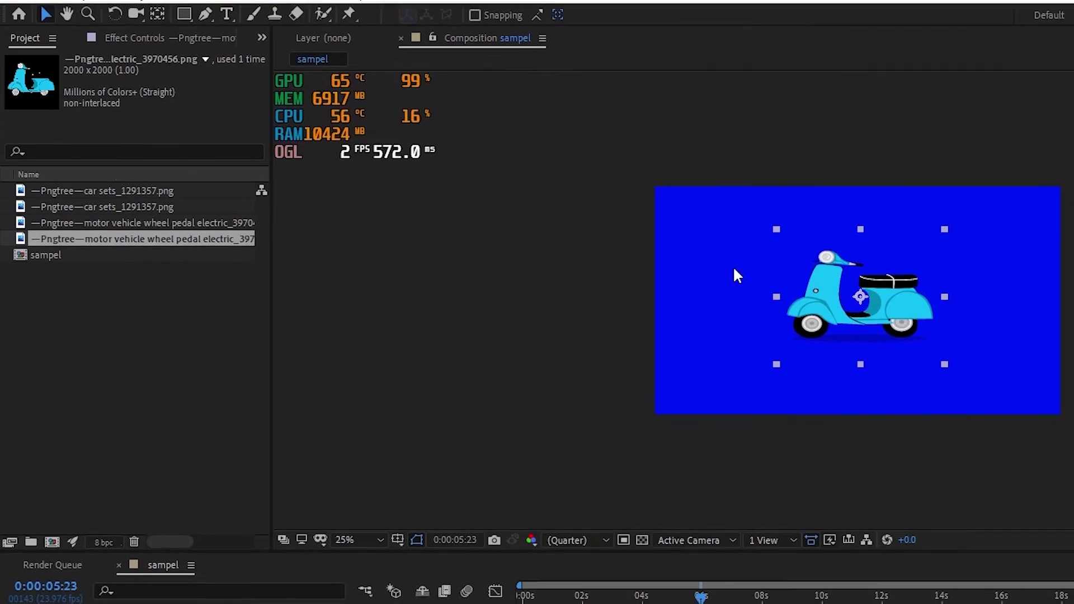
{"action": "left_click_drag", "start_coordinate": [814, 284], "coordinate": [716, 215]}
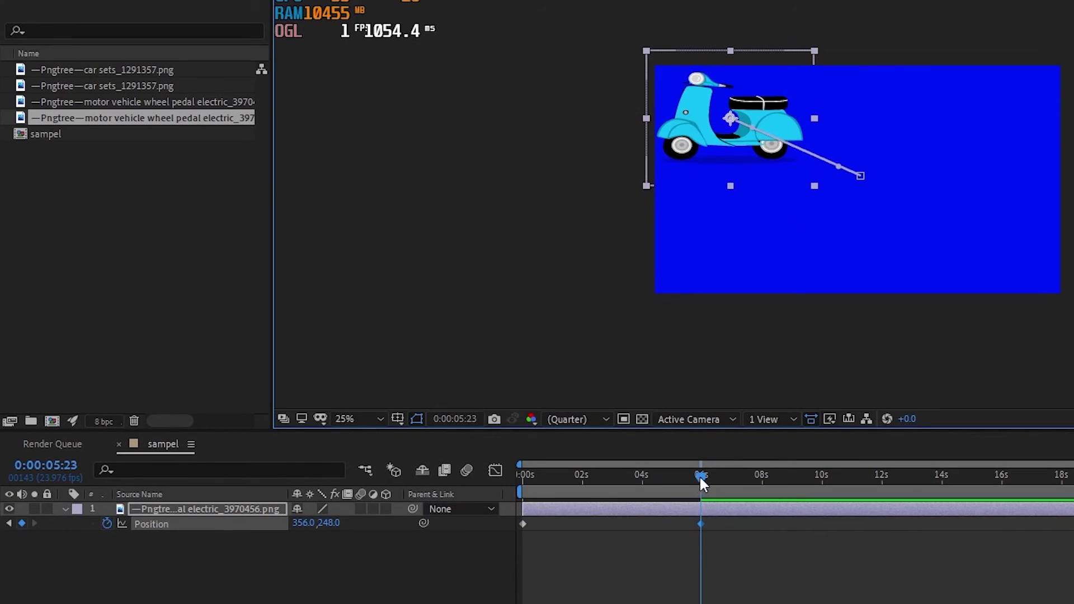
{"action": "left_click_drag", "start_coordinate": [700, 475], "coordinate": [515, 483]}
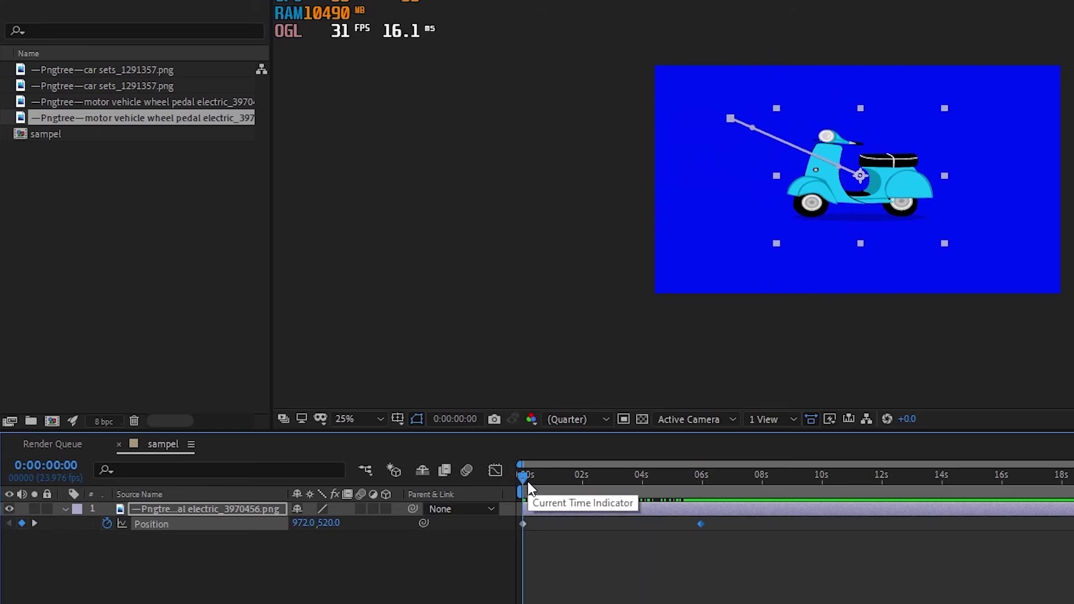
{"action": "left_click", "coordinate": [553, 536]}
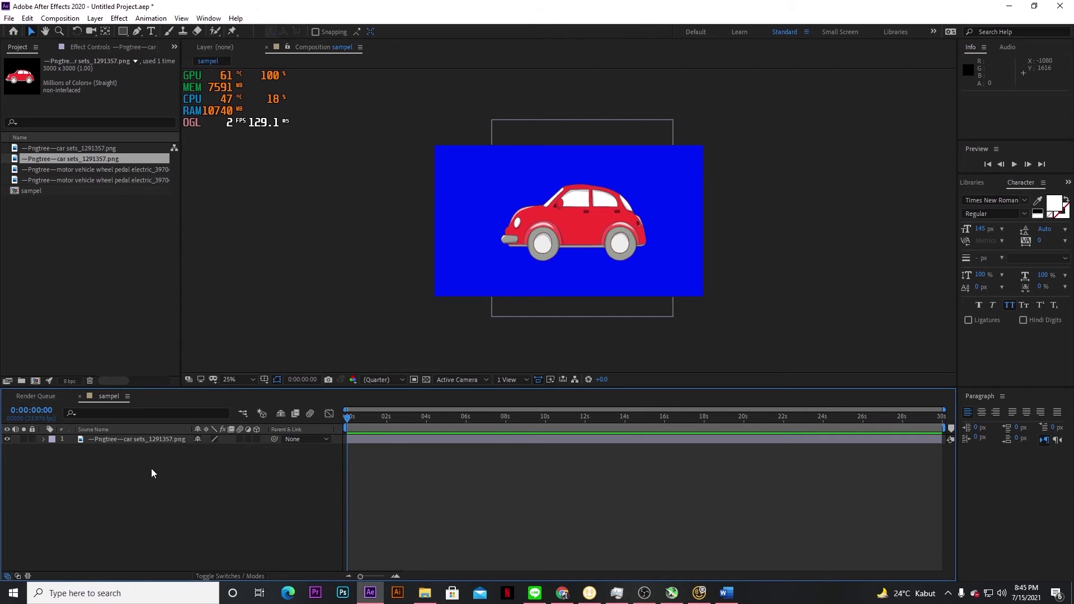
Show the car layer's Scale property and enlarge the car to about 49.6, 53.9%.
{"action": "left_click", "coordinate": [133, 439]}
{"action": "key", "text": "s"}
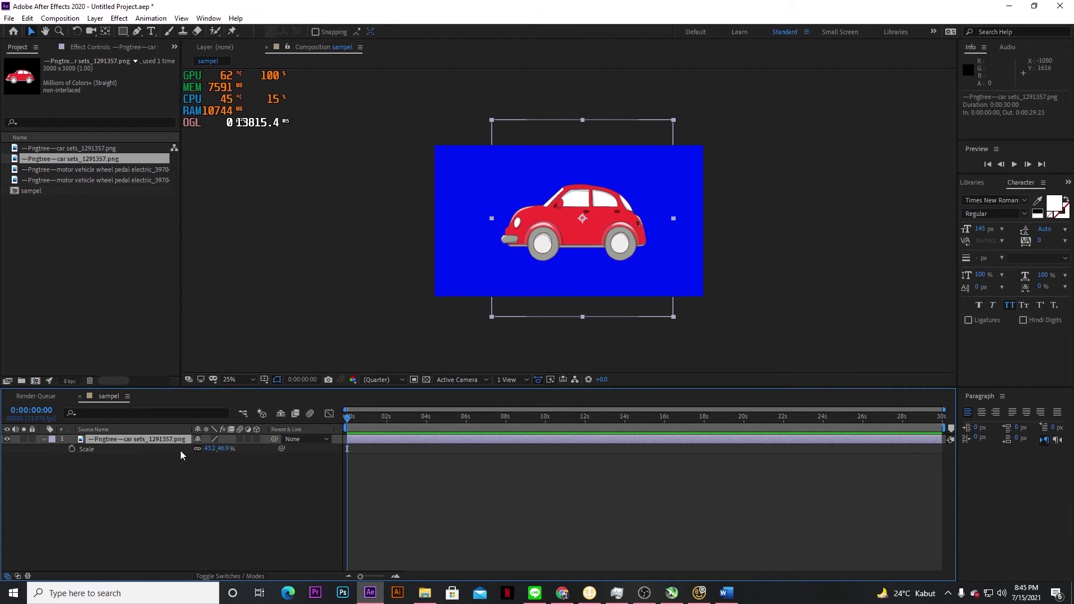
{"action": "left_click_drag", "start_coordinate": [226, 450], "coordinate": [233, 461]}
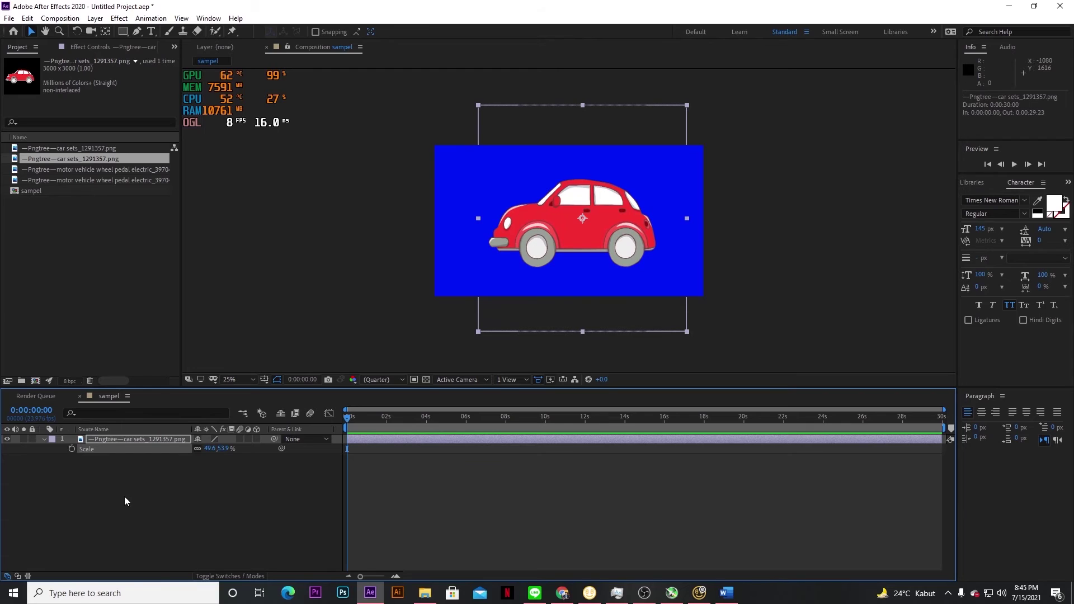
Show the car layer's Position property and lower the car to a vertical position of 532.
{"action": "left_click", "coordinate": [115, 441]}
{"action": "key", "text": "p"}
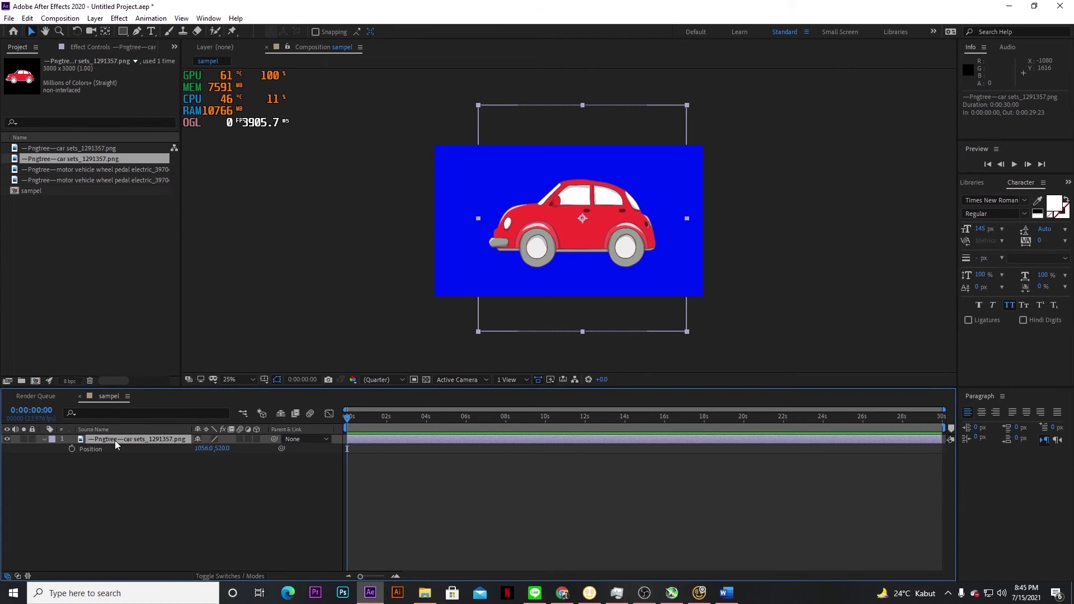
{"action": "left_click_drag", "start_coordinate": [226, 449], "coordinate": [224, 448]}
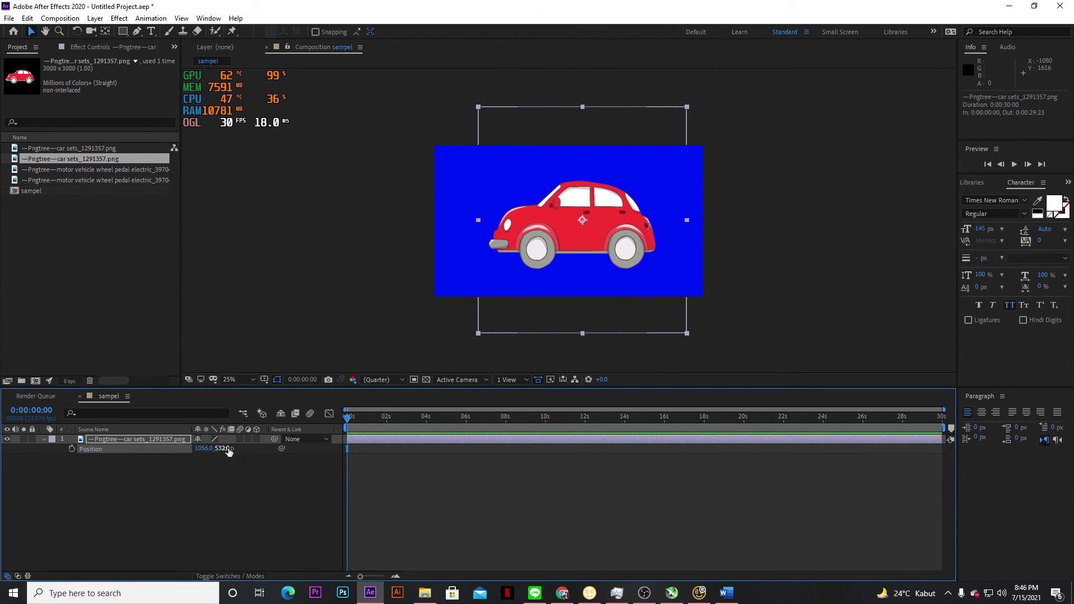
Show the car layer's Rotation property, tilt the car slightly, and reset the rotation to 0°.
{"action": "left_click", "coordinate": [146, 439]}
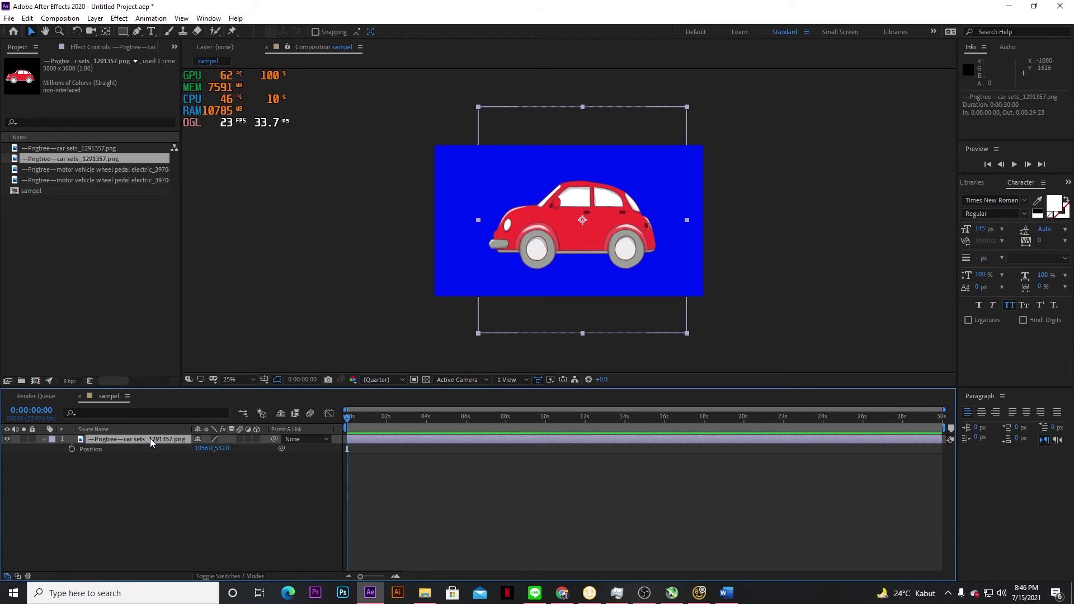
{"action": "key", "text": "r"}
{"action": "mouse_move", "coordinate": [211, 449]}
{"action": "left_mouse_down"}
{"action": "mouse_move", "coordinate": [225, 449]}
{"action": "mouse_move", "coordinate": [217, 454]}
{"action": "left_mouse_up"}
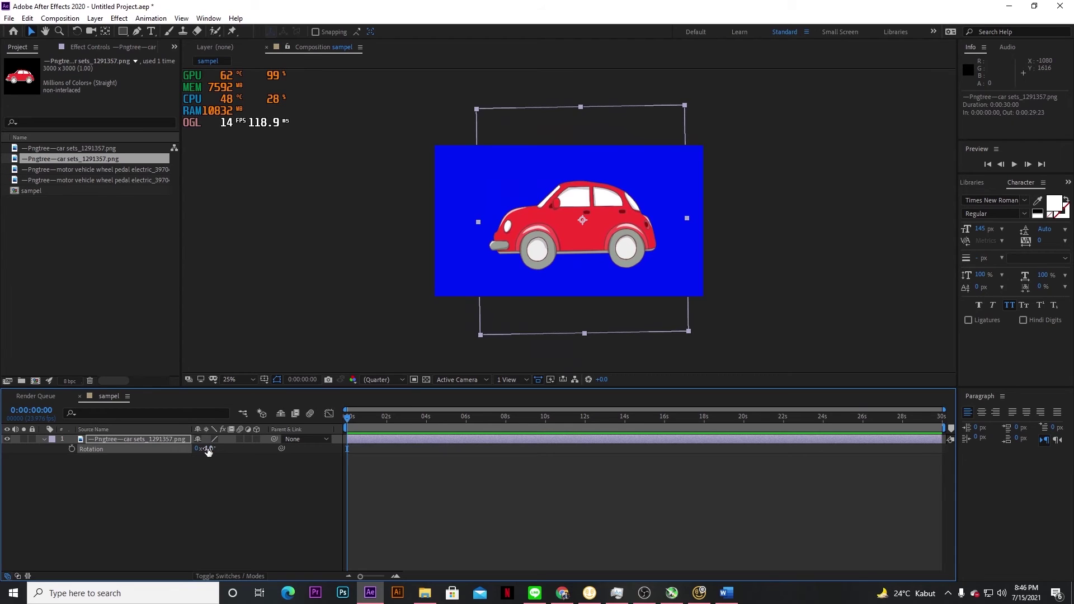
{"action": "left_click", "coordinate": [208, 448]}
{"action": "type", "text": "0"}
{"action": "key", "text": "Return"}
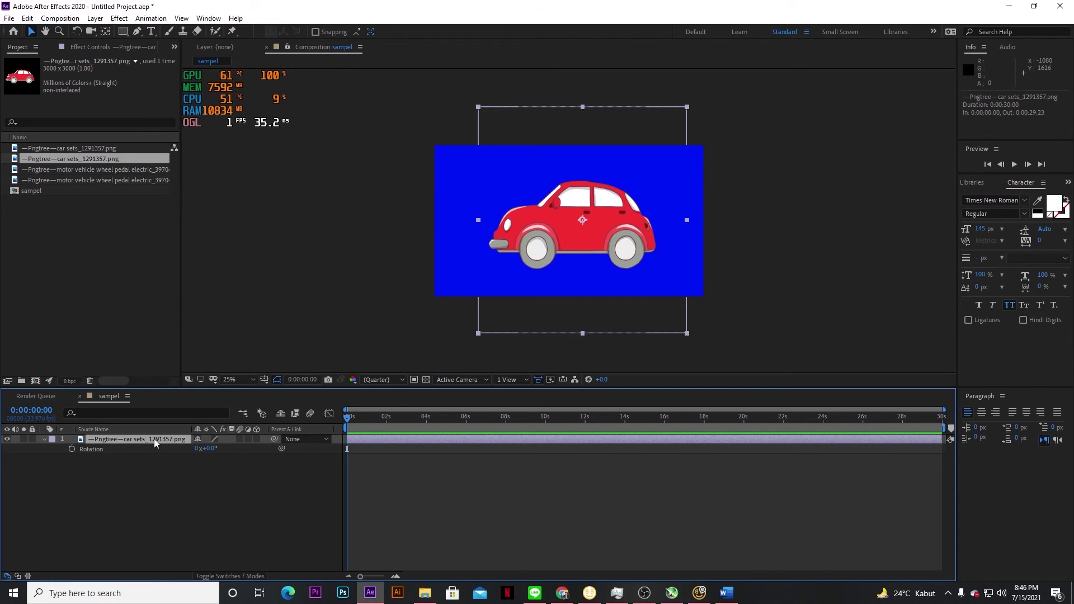
Show the car layer's Opacity property, vary its value, and return it to 100%.
{"action": "key", "text": "t"}
{"action": "left_click_drag", "start_coordinate": [199, 449], "coordinate": [230, 454]}
{"action": "left_click", "coordinate": [142, 439]}
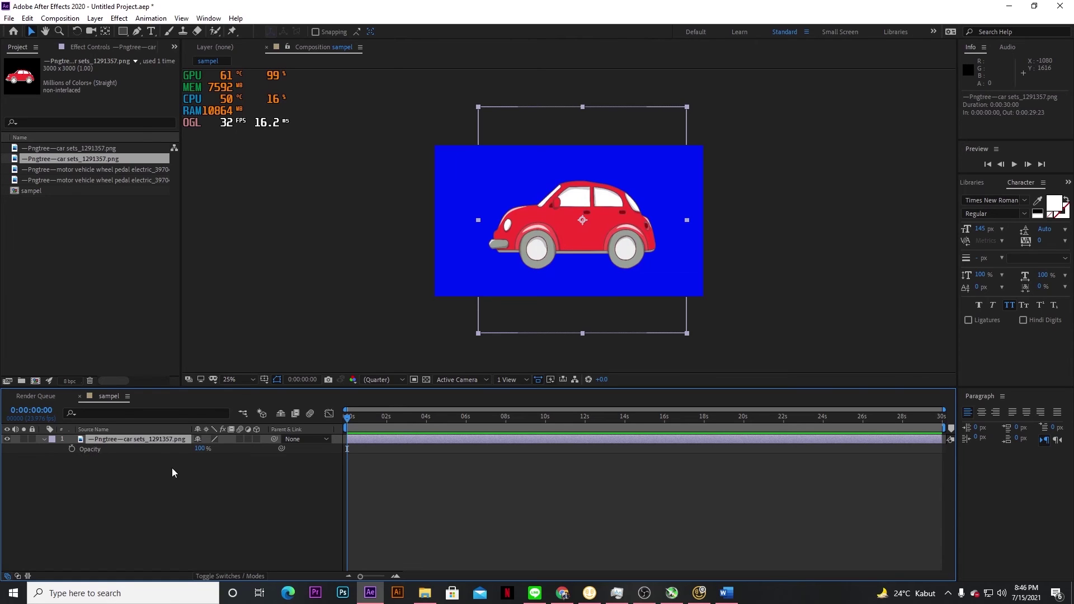